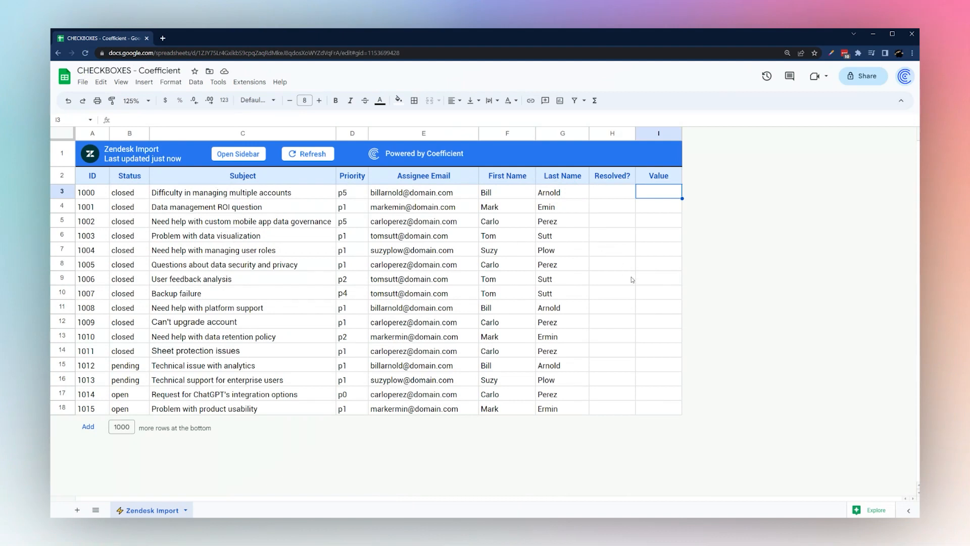
Browse the installed extensions list and close it without choosing anything
click(250, 82)
mouse_move(248, 103)
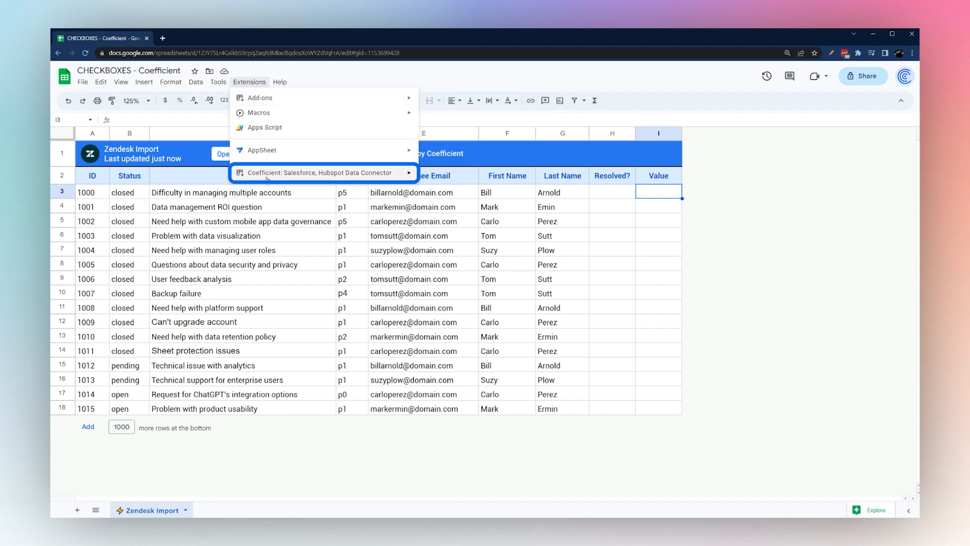
mouse_move(283, 177)
click(728, 253)
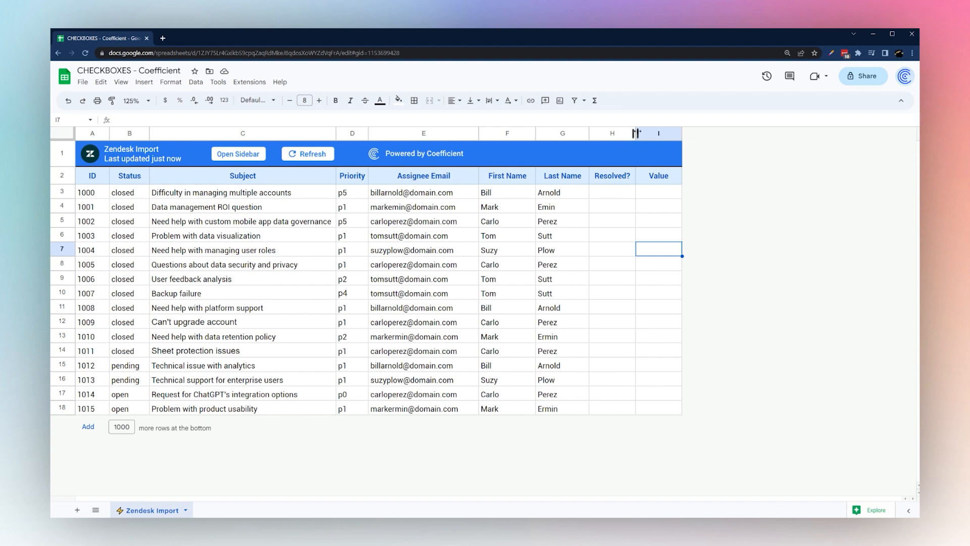
Narrow column H, insert checkboxes into H3:H18, then reselect H3:H18
drag(636, 133, 633, 134)
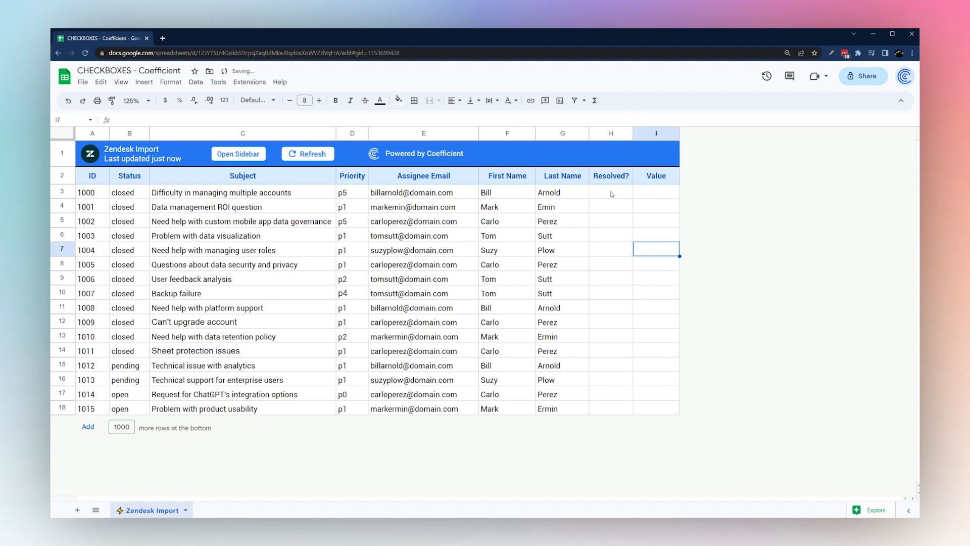
drag(612, 194, 617, 477)
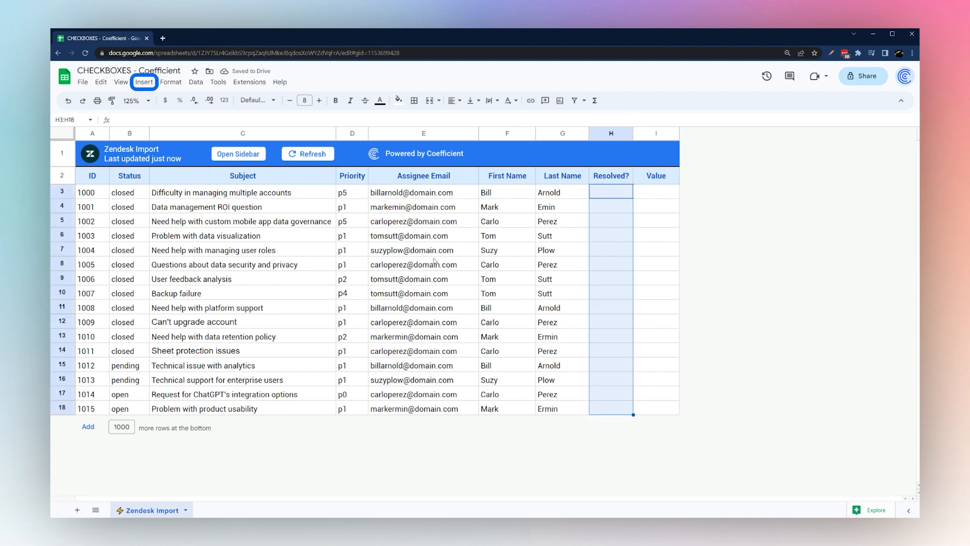
click(144, 82)
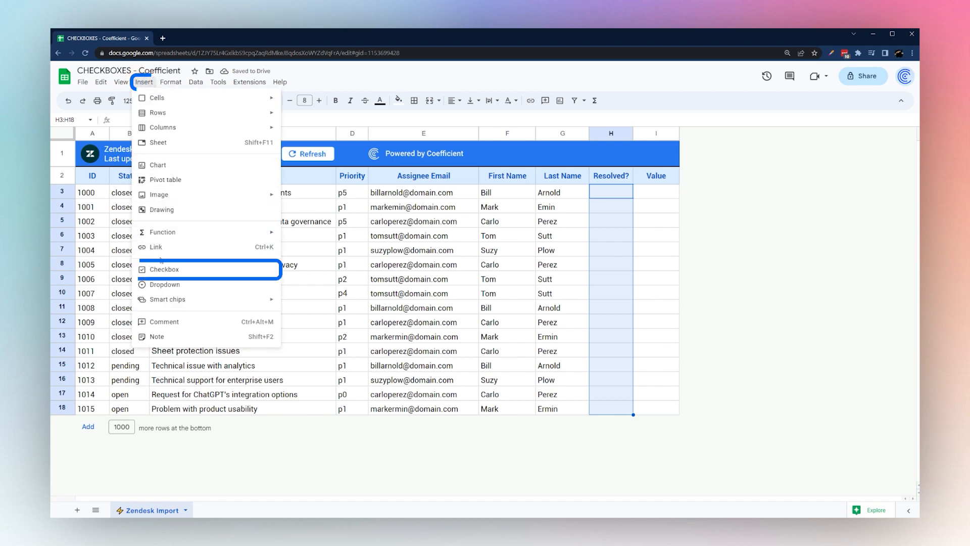
click(163, 269)
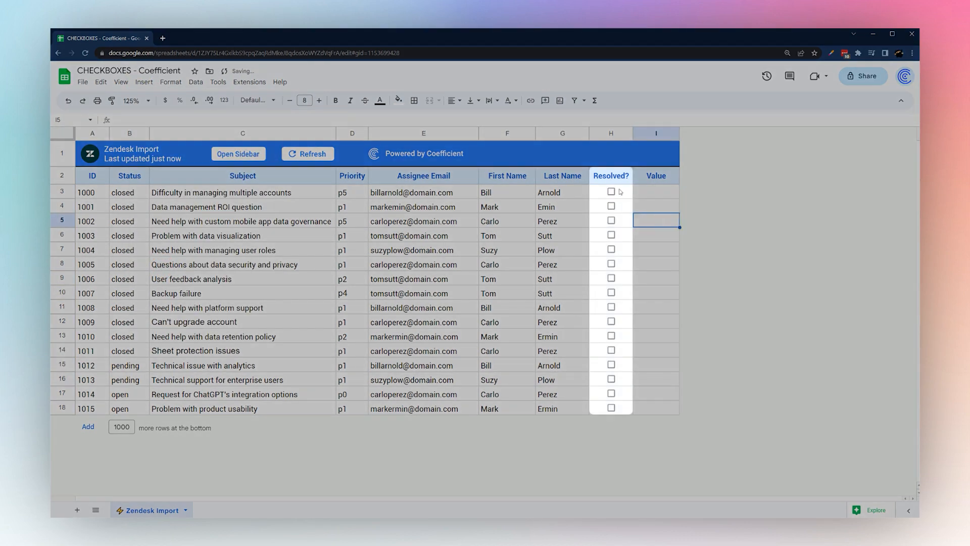
click(621, 193)
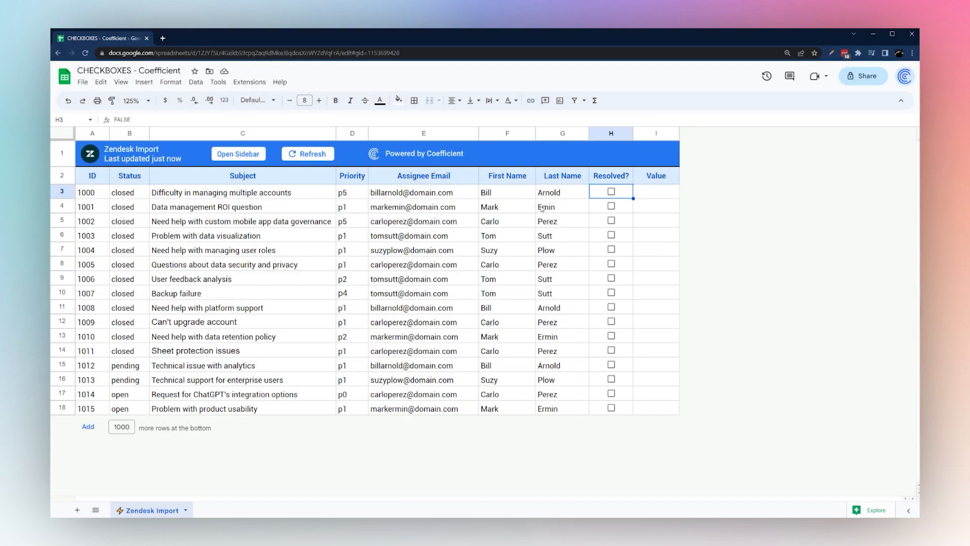
drag(623, 407, 621, 193)
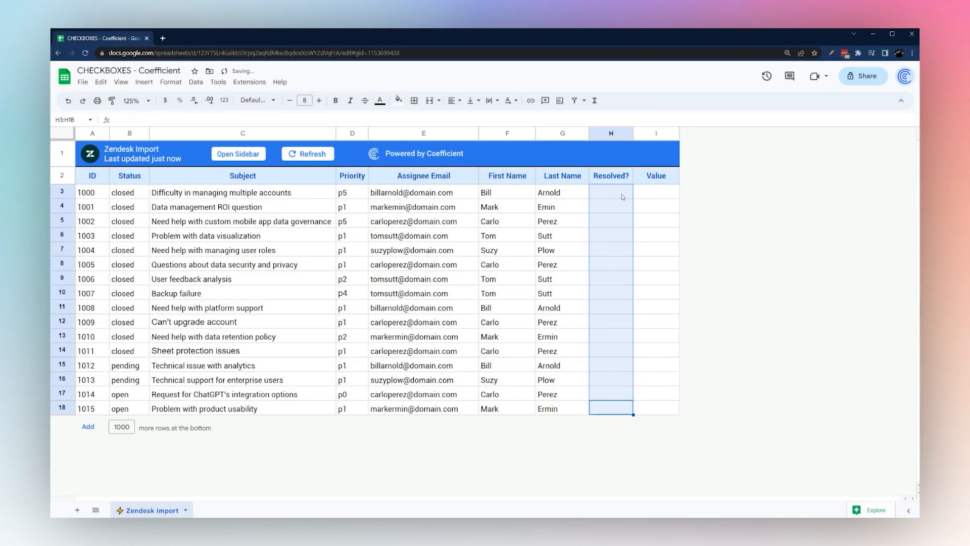
Create a Checkbox data-validation rule for H3:H18 from the cell actions menu and save it
right_click(622, 193)
mouse_move(667, 478)
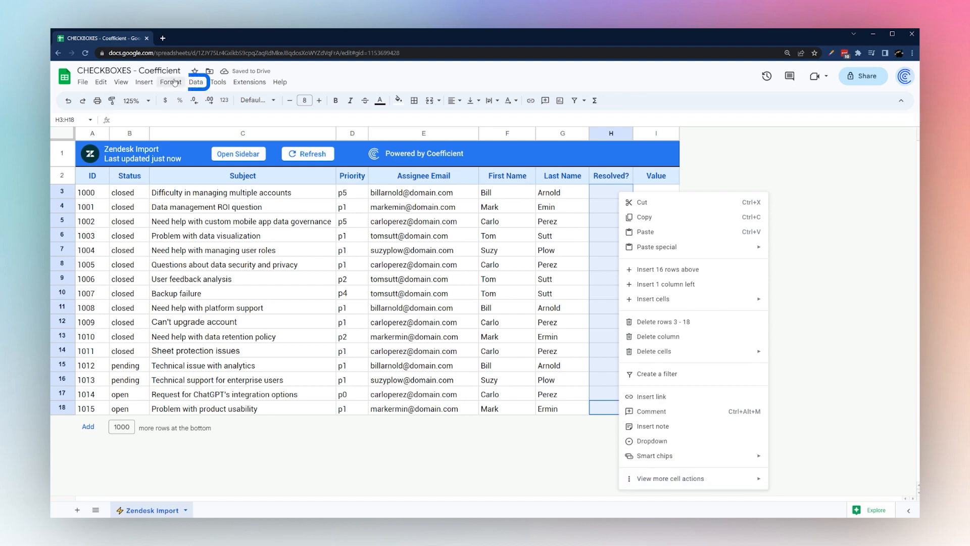
click(195, 82)
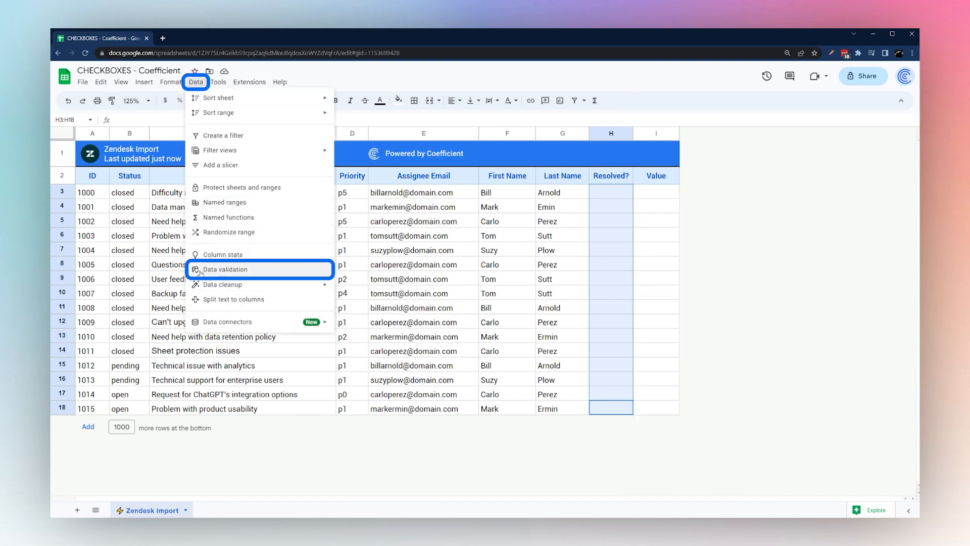
right_click(621, 324)
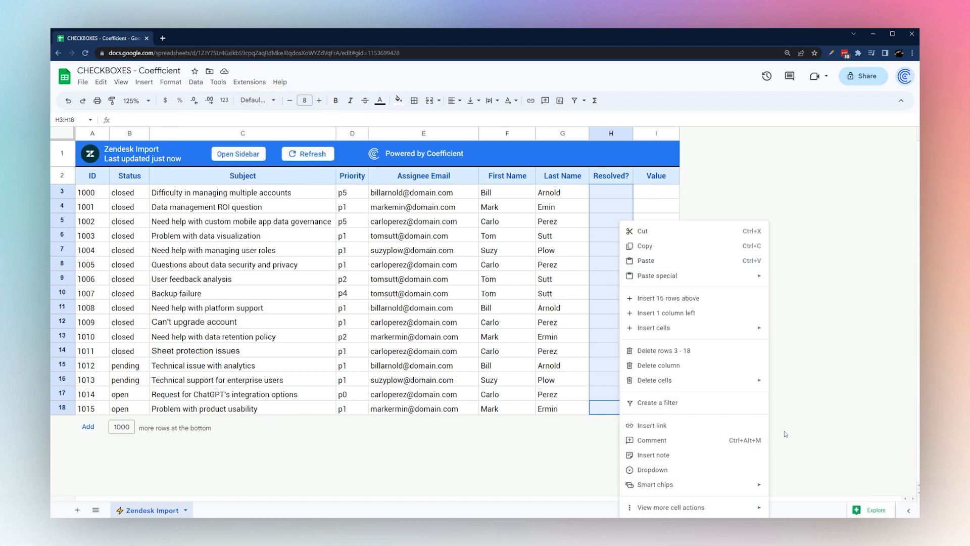
mouse_move(743, 507)
click(808, 422)
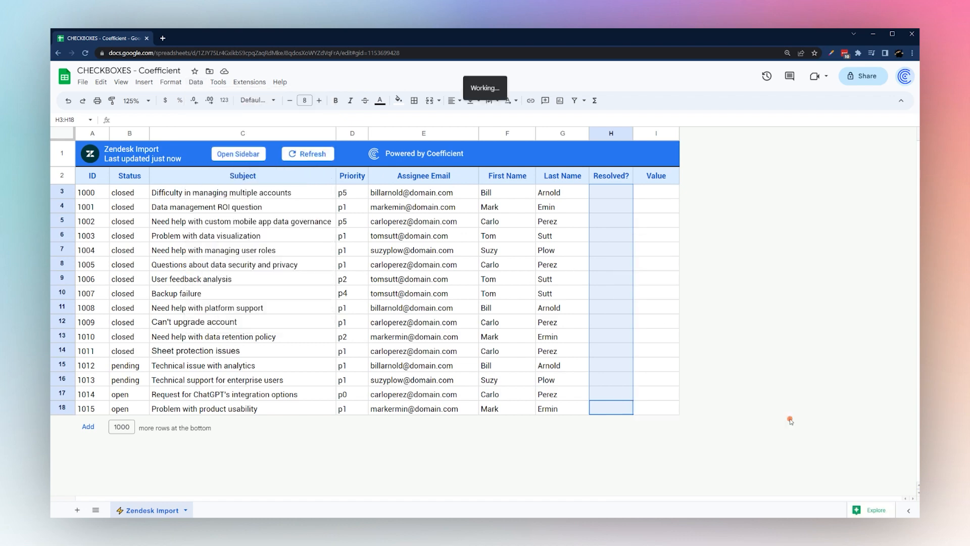
click(879, 135)
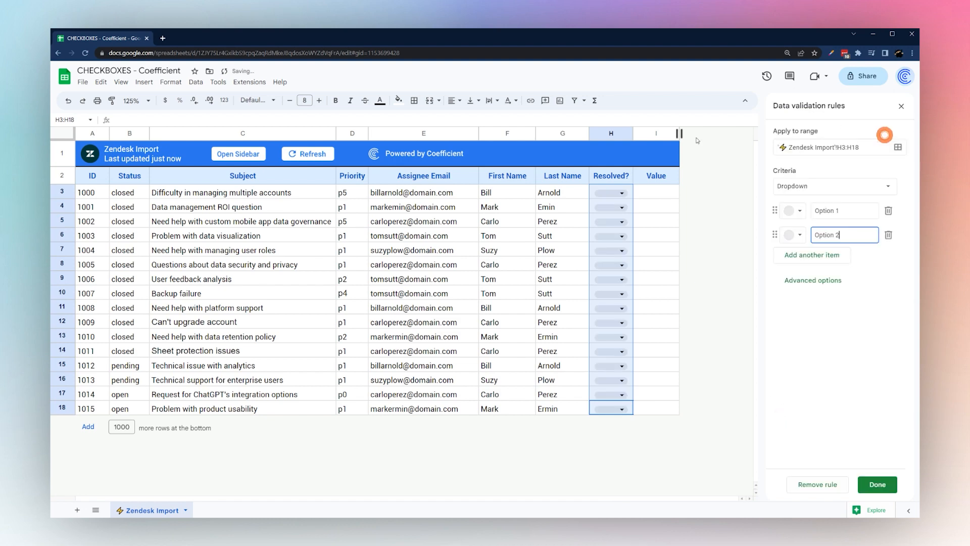
click(808, 187)
scroll(818, 429, down, 4)
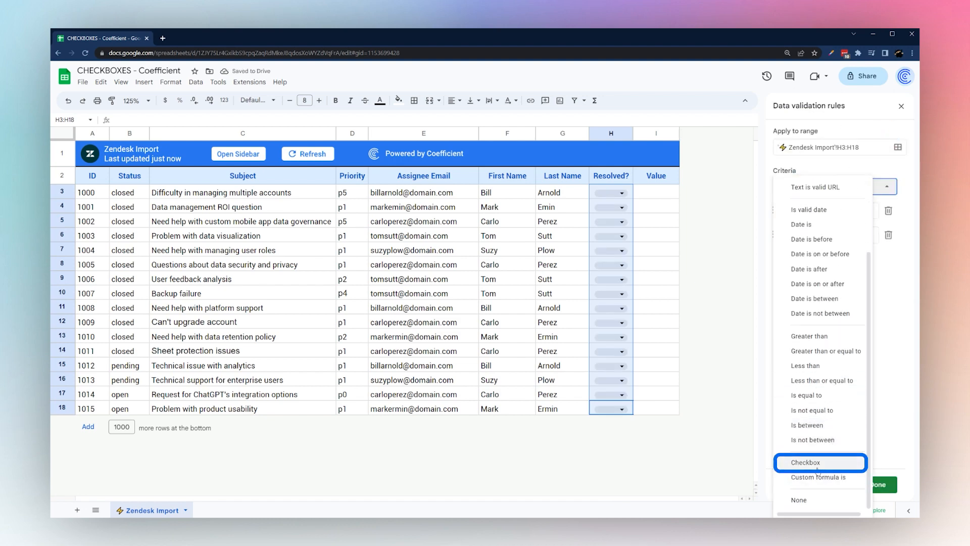
click(815, 463)
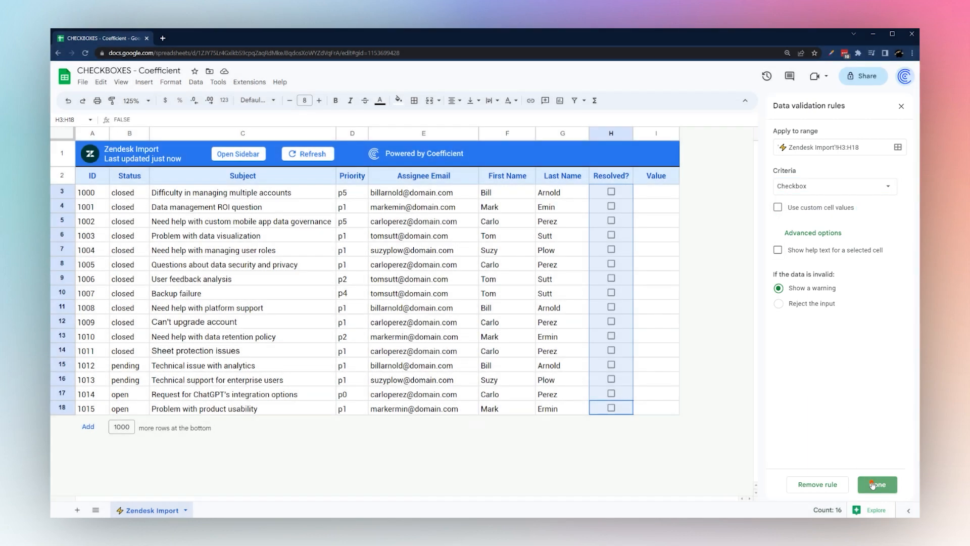
click(869, 478)
Enter =H3 in I3 and fill it down to I18 so each Value cell echoes its checkbox
click(625, 191)
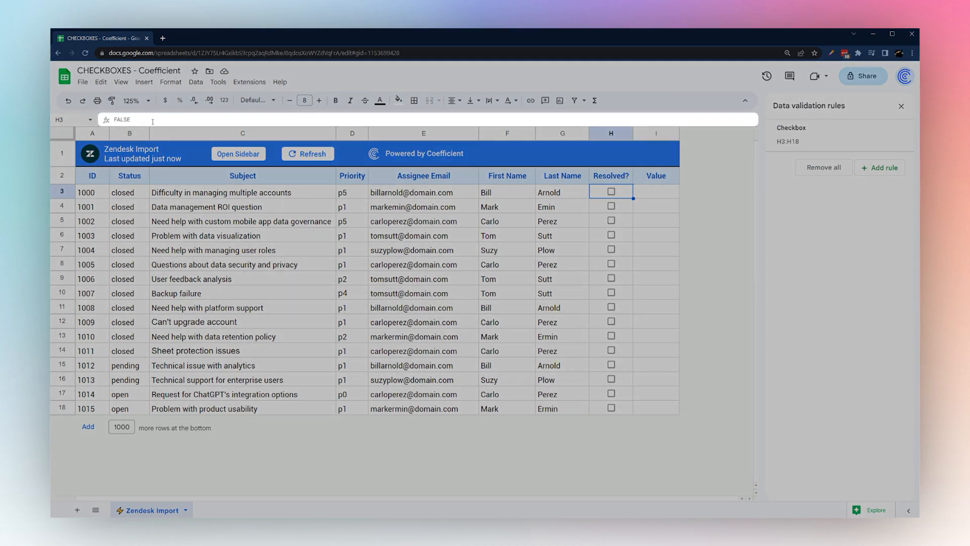
double_click(143, 120)
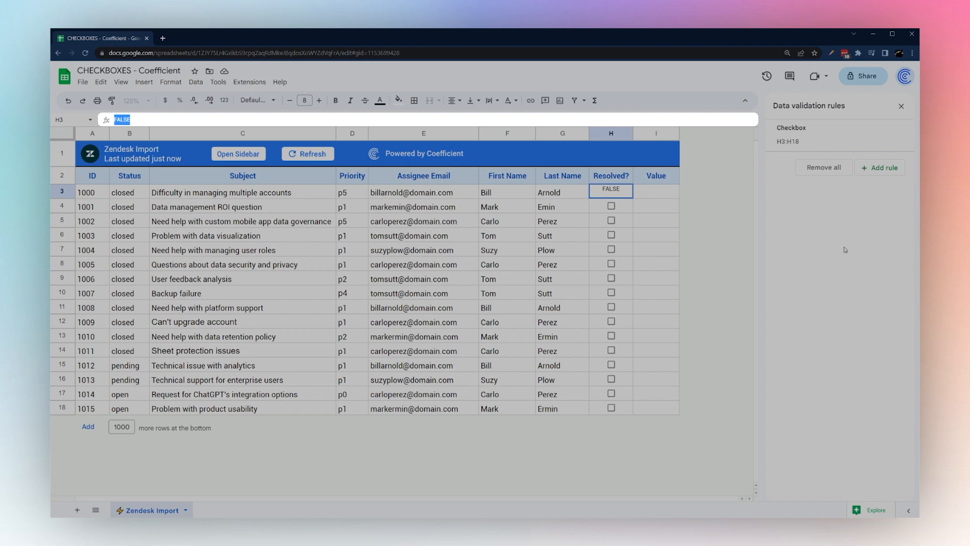
click(652, 192)
text(=)
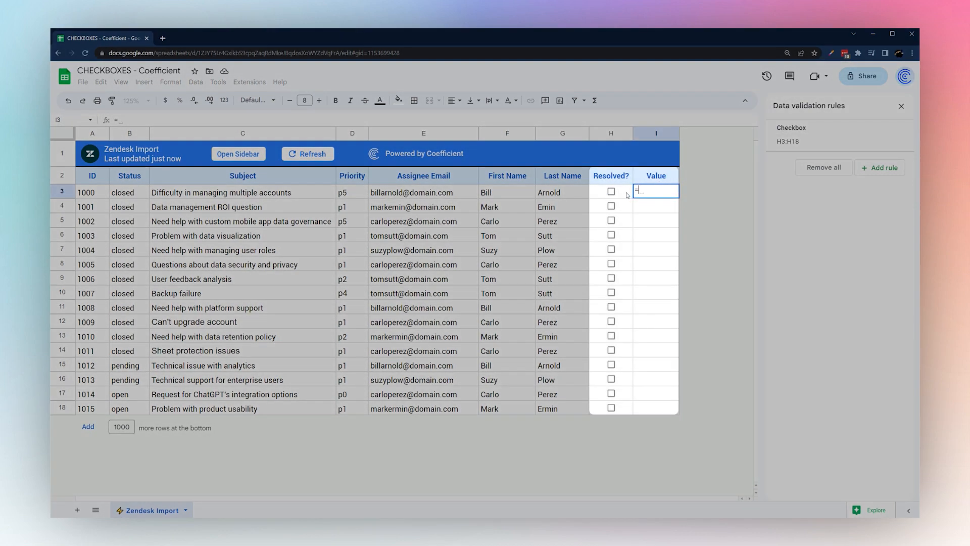
click(627, 192)
click(673, 192)
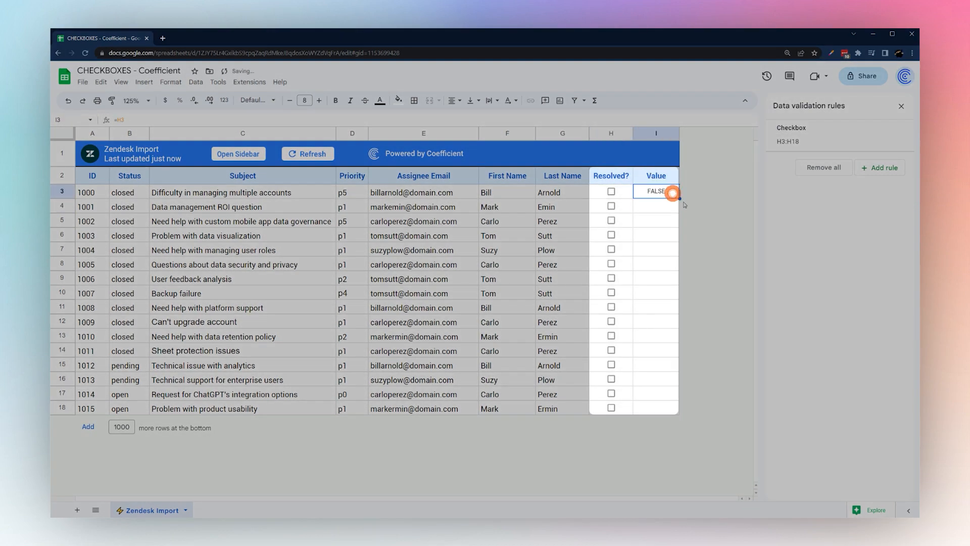
drag(680, 198, 661, 410)
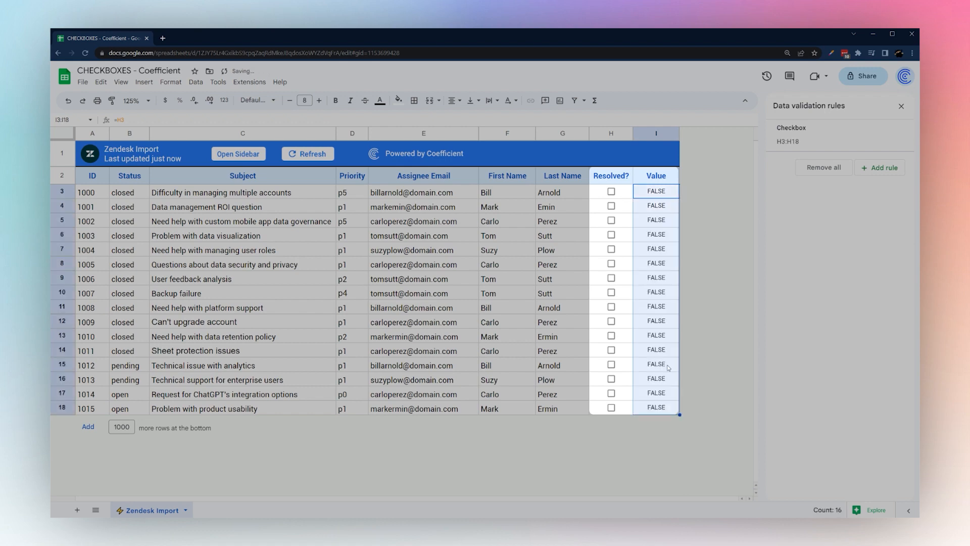
Delete FALSE from H3 and fill the emptied H3 down to H7
click(620, 194)
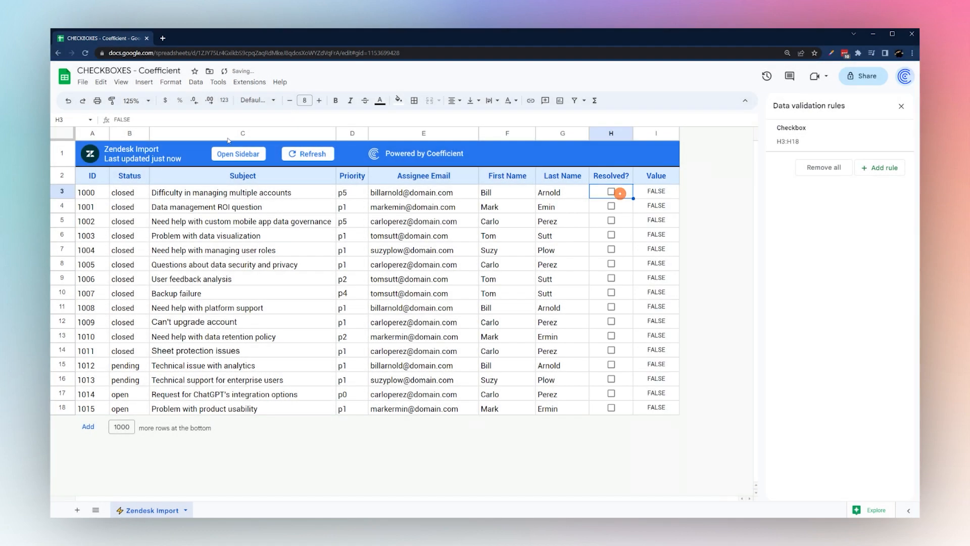
drag(149, 120, 86, 120)
key(BackSpace)
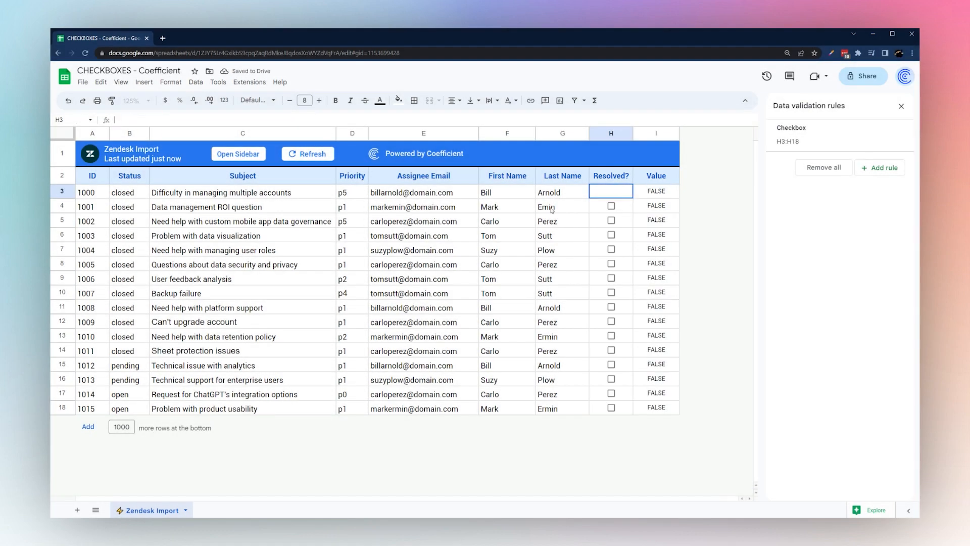
key(Return)
click(630, 195)
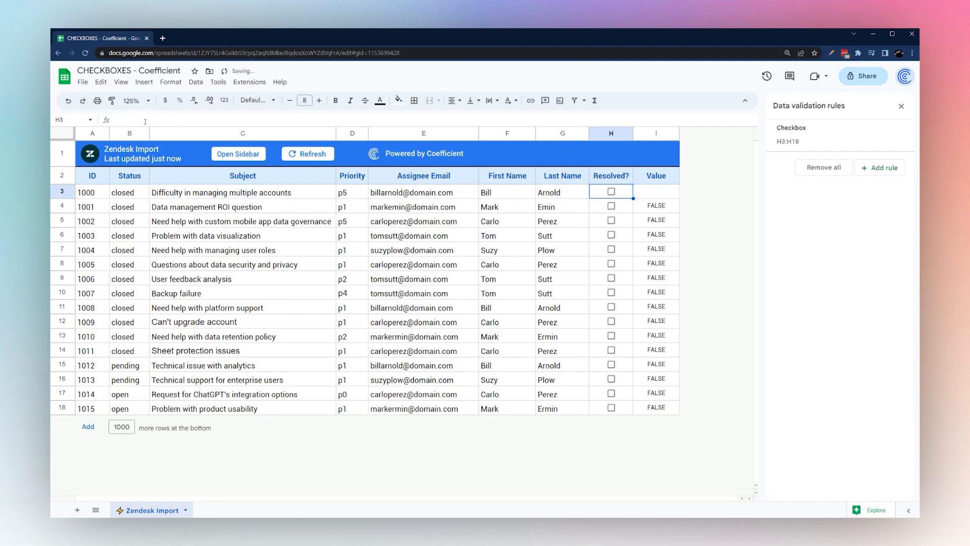
drag(633, 198, 633, 252)
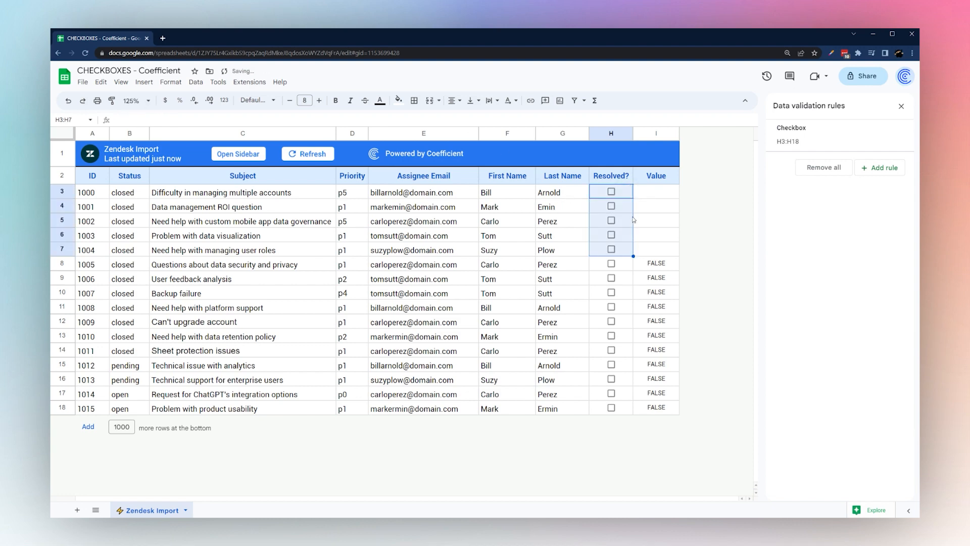
Tick and untick the H3 and H4 checkboxes to test the linked Value cells
click(622, 193)
click(611, 192)
click(611, 192)
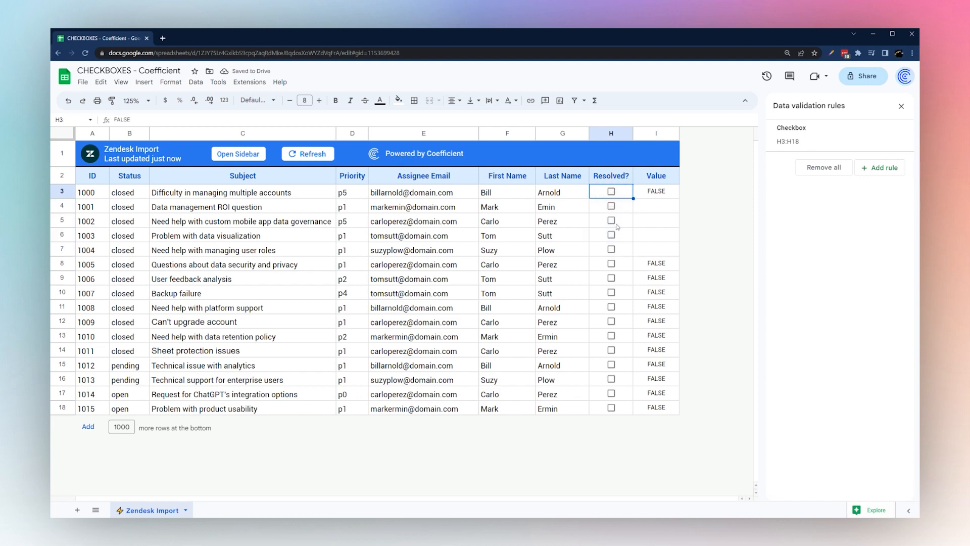
click(612, 207)
click(612, 206)
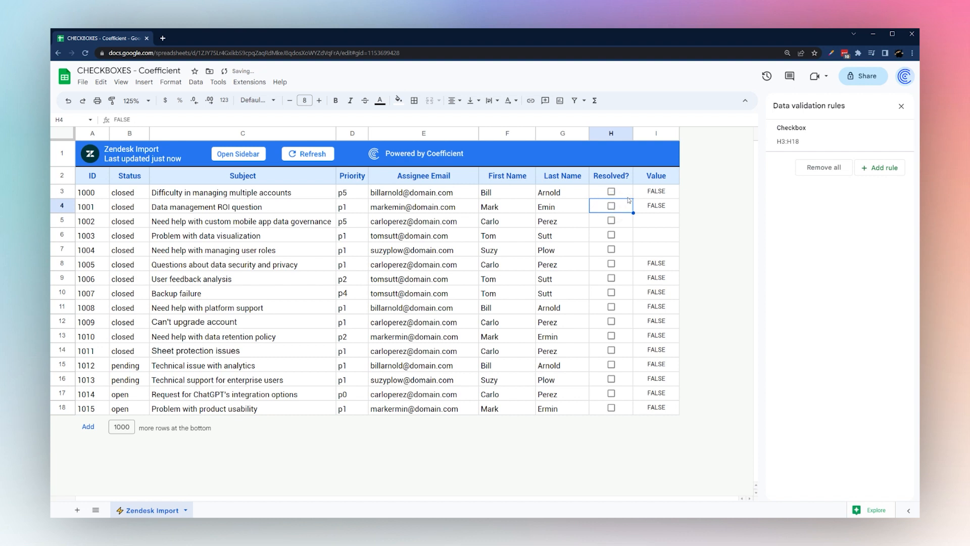
Clear FALSE from H3 again, copy its empty state into H4, and select Value cells I7:I18
click(628, 197)
drag(114, 120, 133, 118)
key(BackSpace)
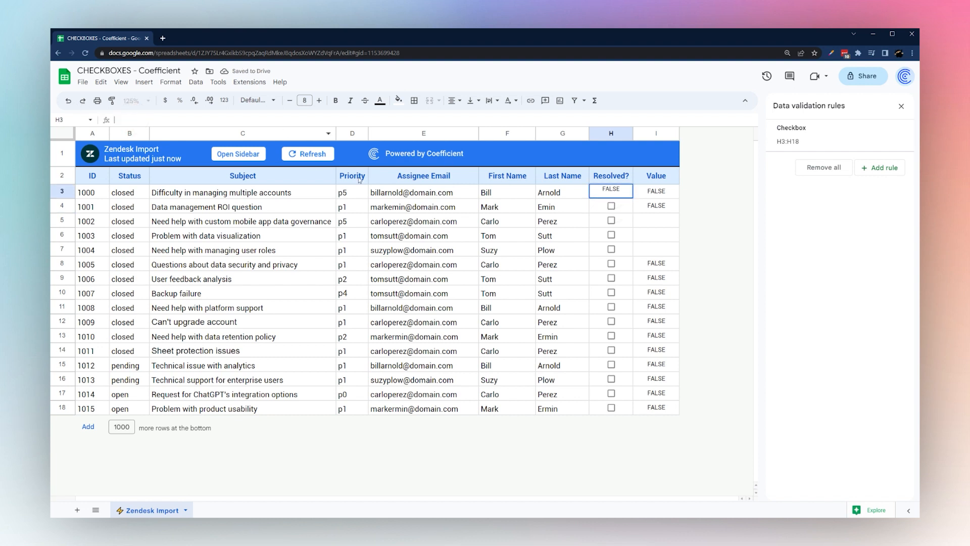
key(Return)
click(624, 194)
drag(632, 198, 635, 210)
drag(647, 257, 643, 414)
click(657, 258)
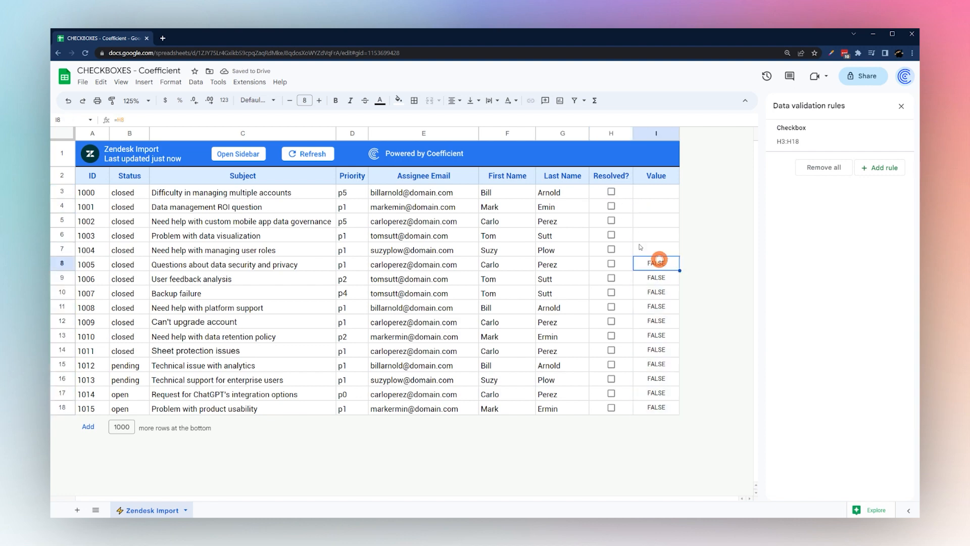
Give the checkbox rule custom values Yes when ticked and No when unticked, then toggle H3 to test
click(625, 194)
click(814, 142)
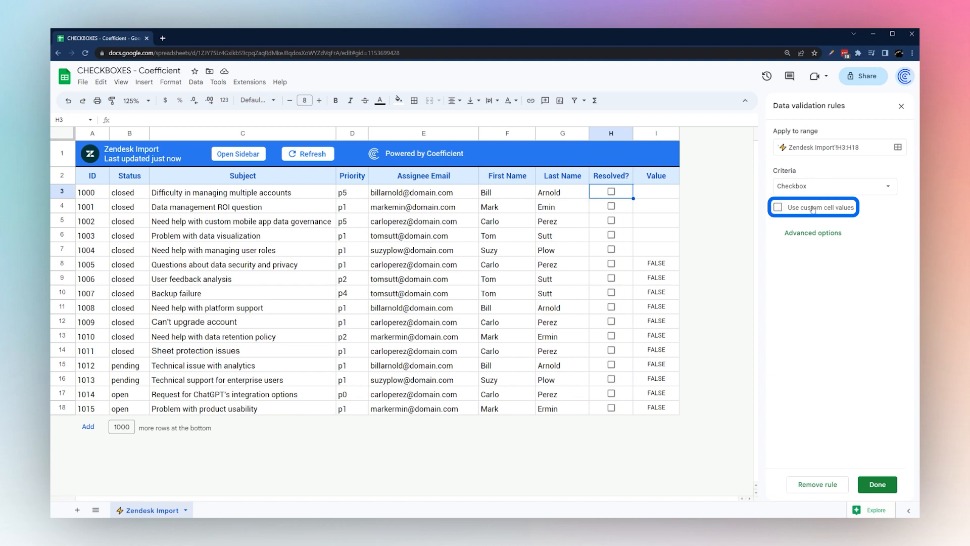
click(811, 208)
click(844, 229)
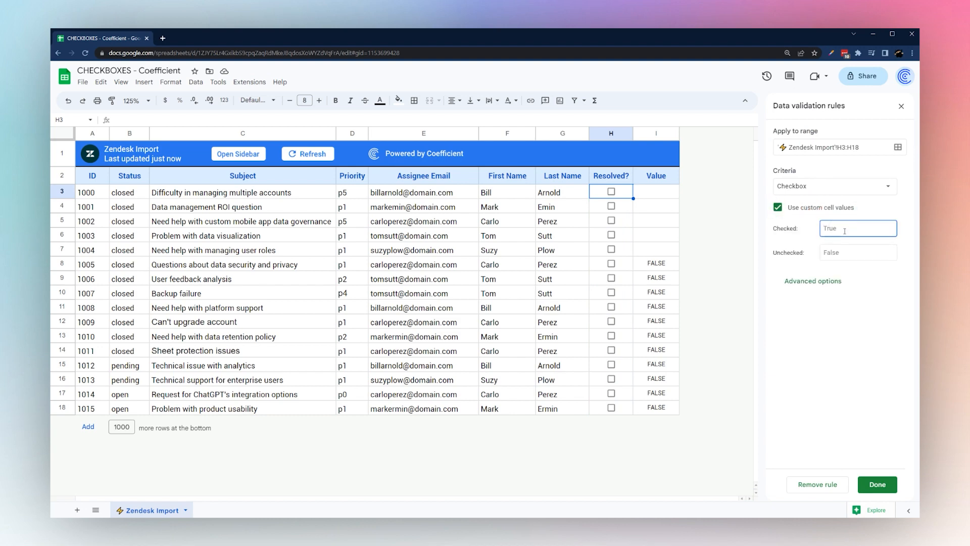
key(Tab)
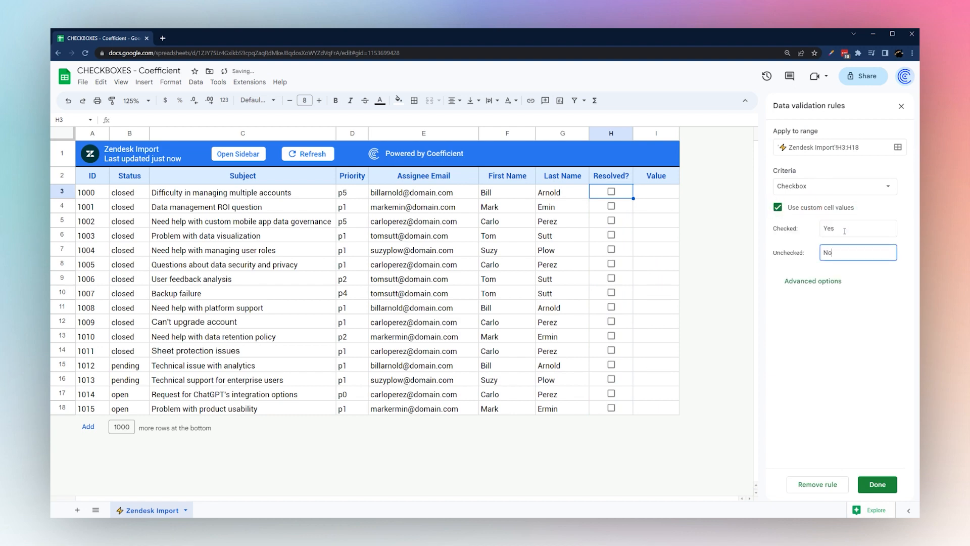
text(No)
click(877, 484)
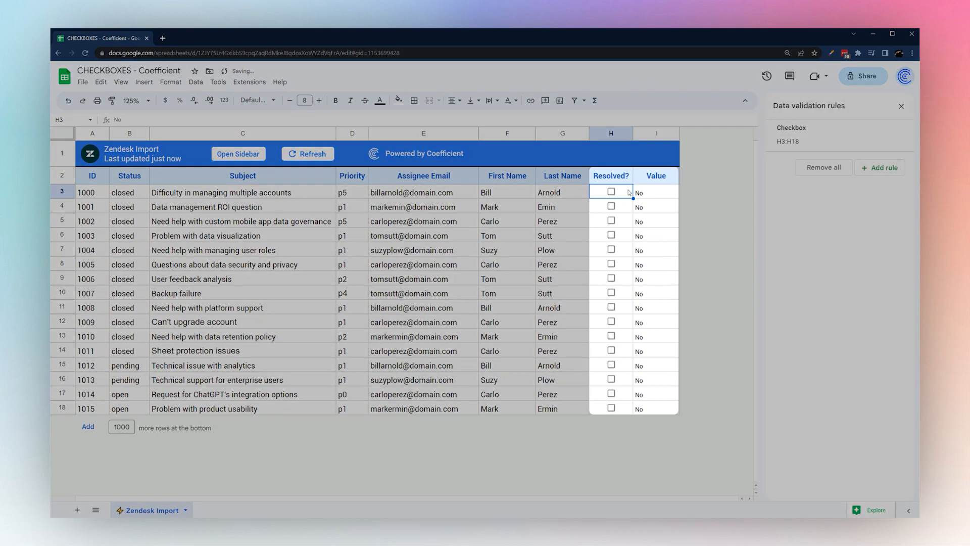
click(612, 192)
click(613, 192)
click(611, 192)
click(612, 192)
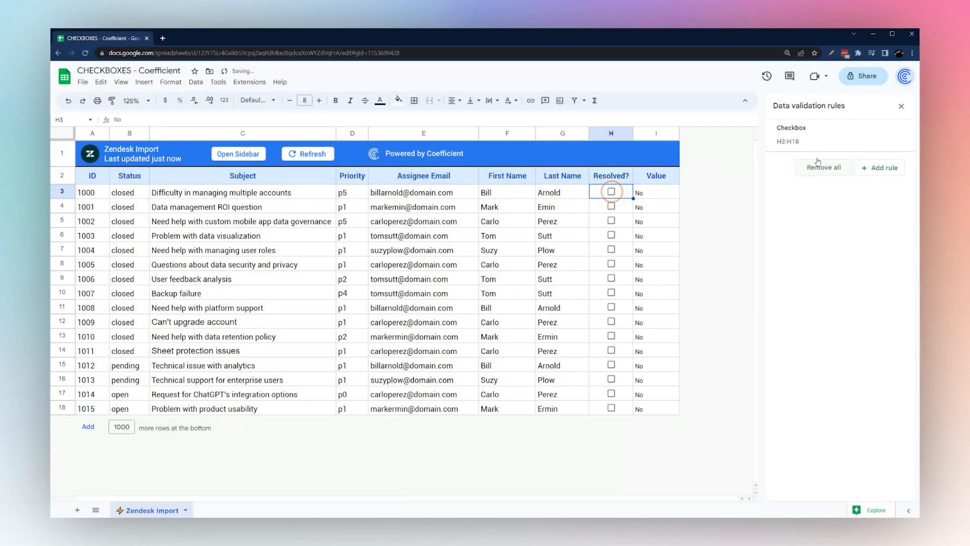
Change the custom checkbox values to Resolved and Open, then toggle H3 to confirm
click(817, 145)
drag(837, 225, 809, 228)
text(Resolved)
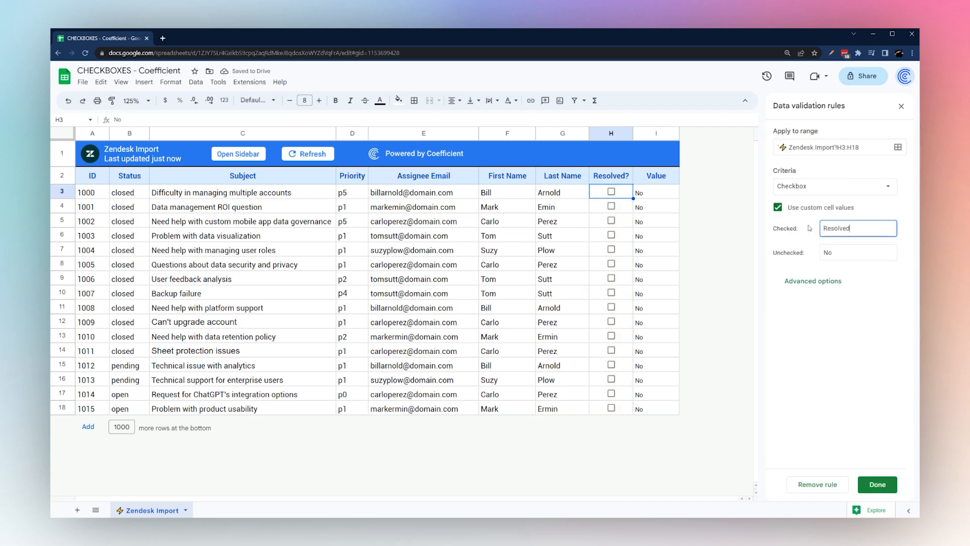
key(Tab)
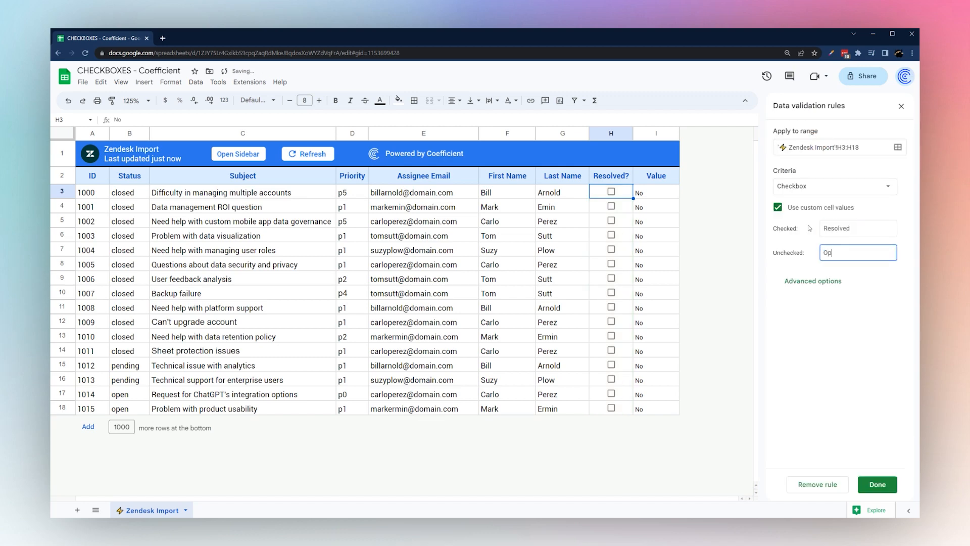
click(877, 484)
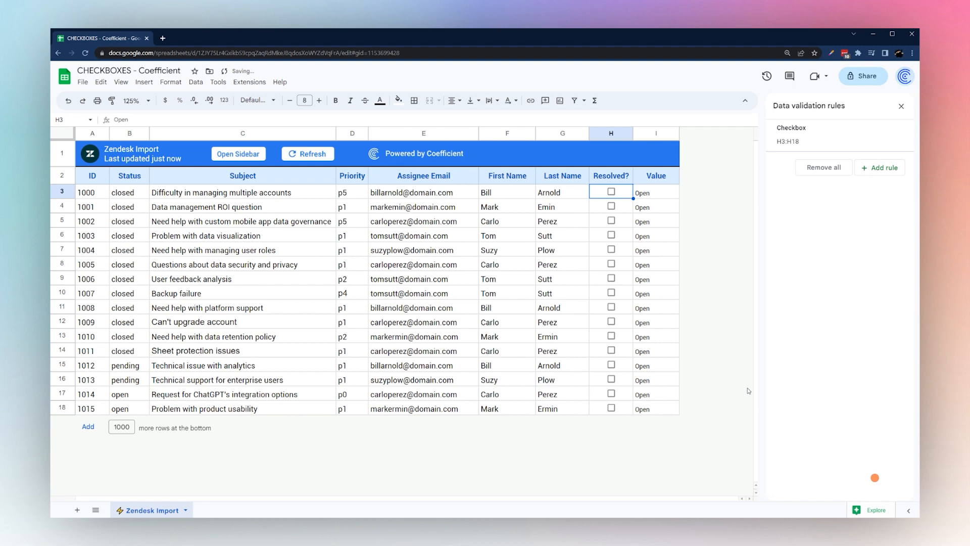
click(611, 192)
click(612, 193)
click(613, 193)
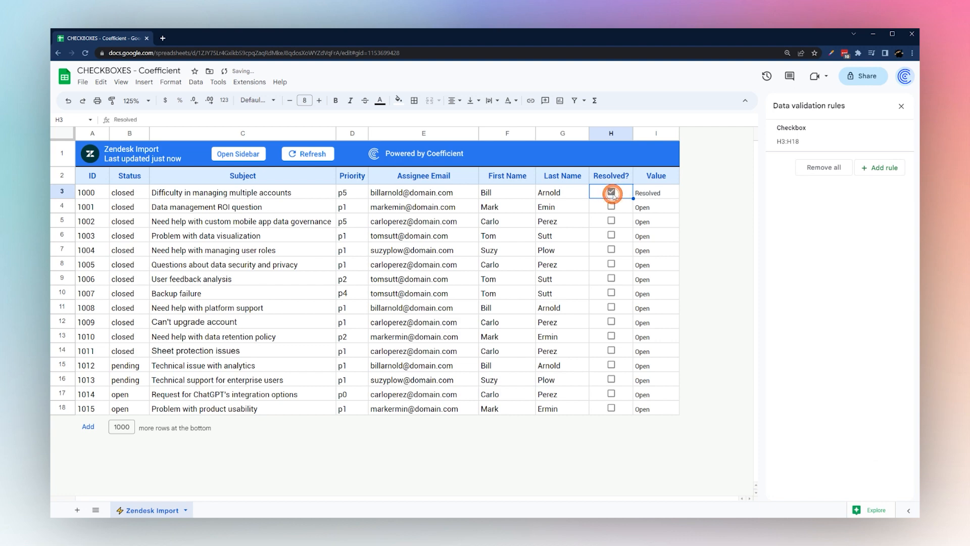
Delete the custom checkbox rule and clear the Open values from H3:H18
click(612, 192)
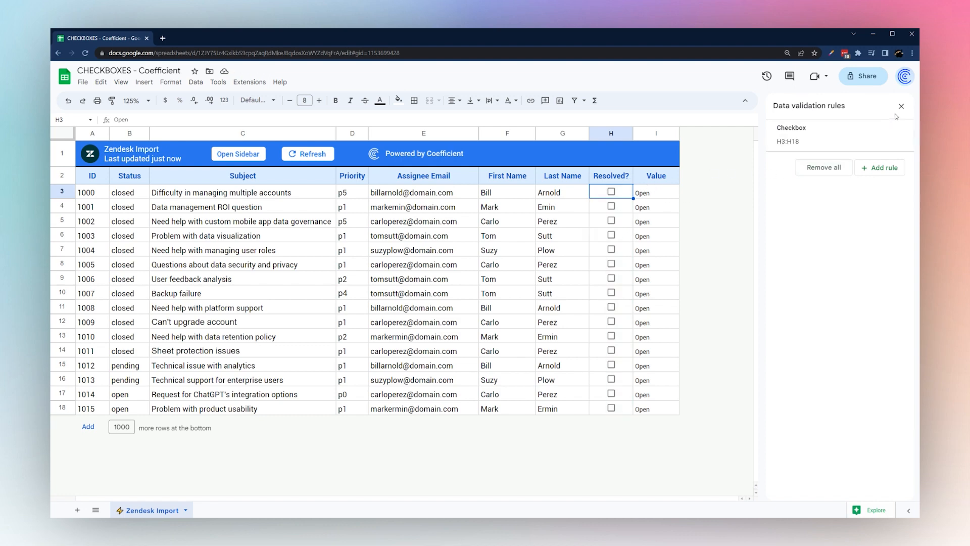
click(907, 139)
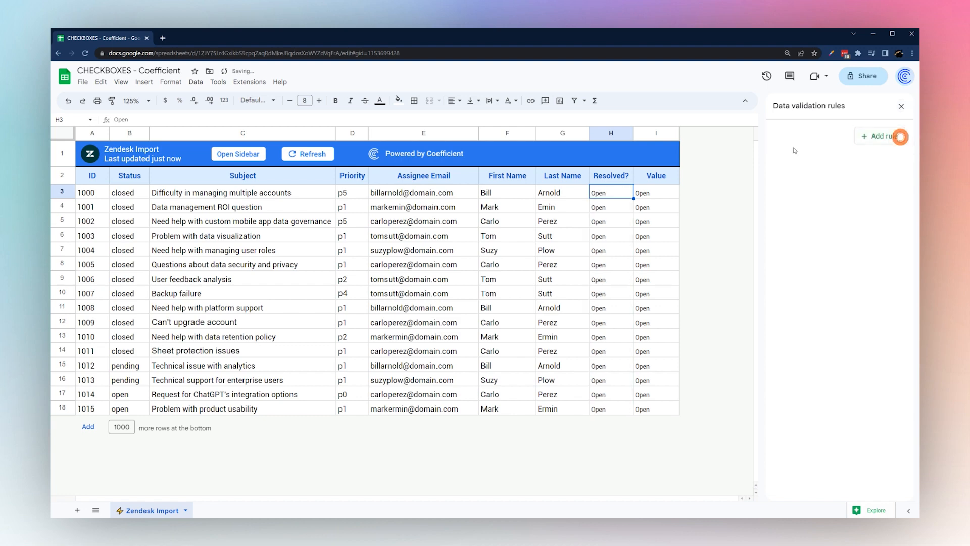
drag(605, 196, 599, 411)
key(Delete)
Insert standard checkboxes into H3:H18 and close the data validation panel
click(144, 82)
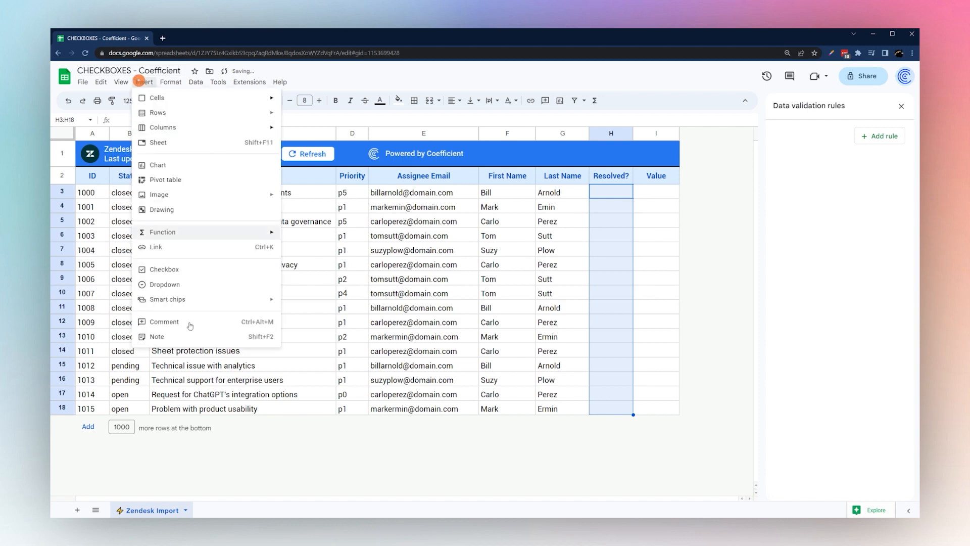
click(177, 272)
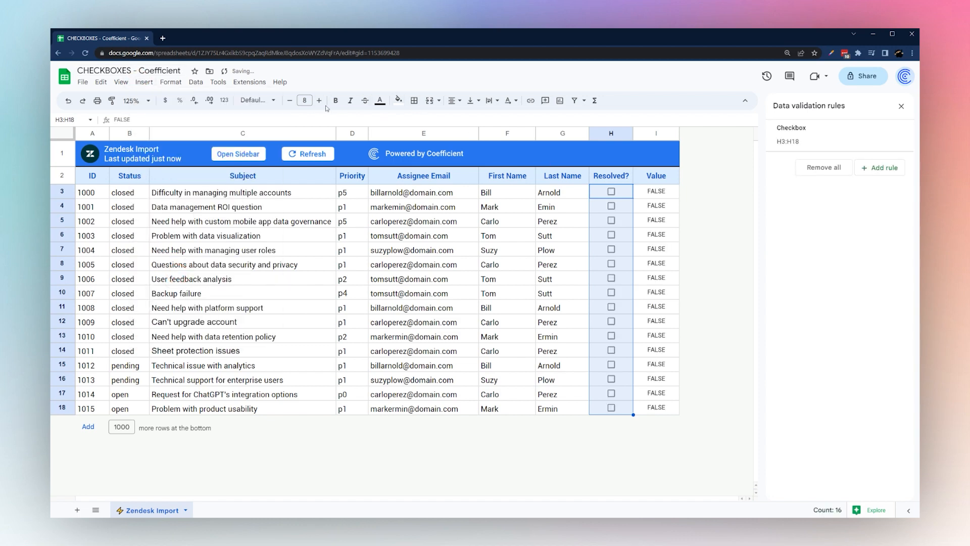
click(902, 107)
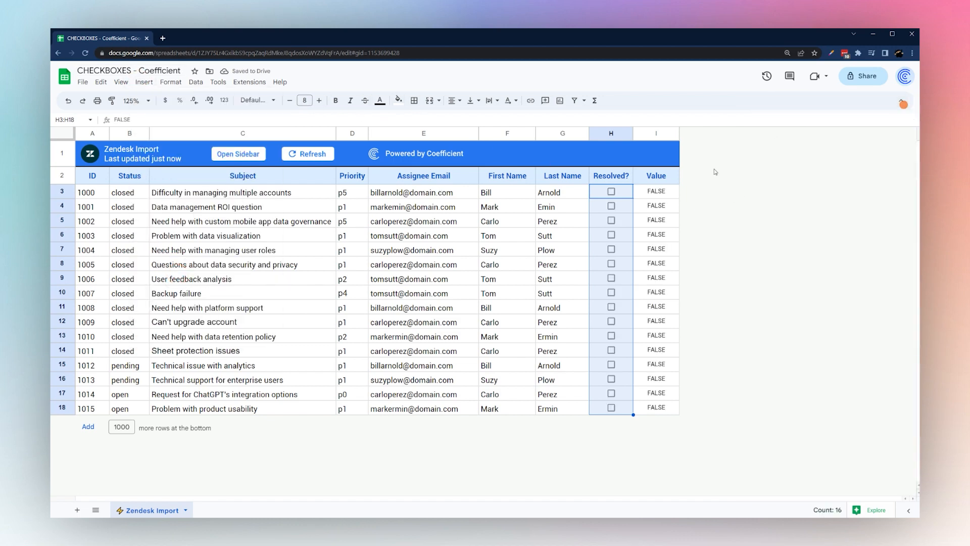
click(657, 192)
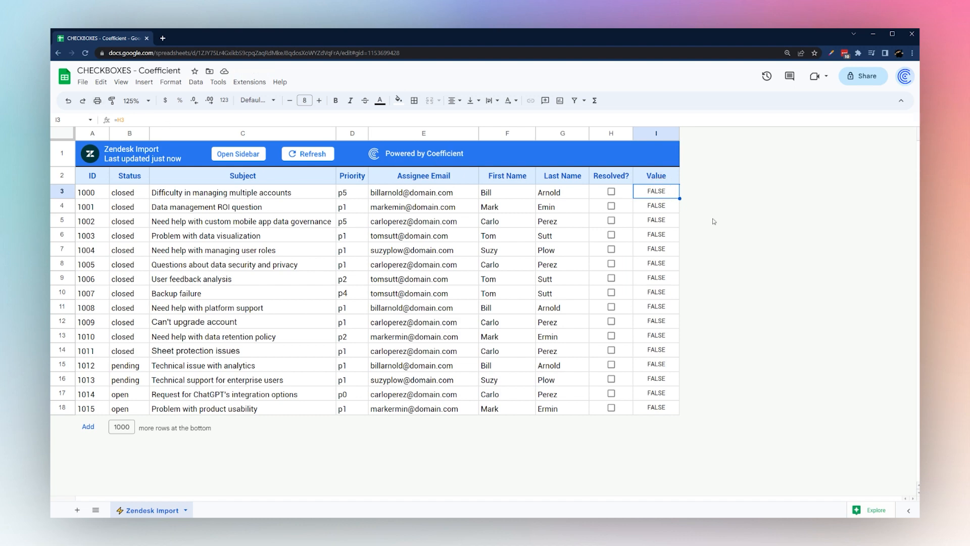
Clear the FALSE values from Value cells I3:I18
key(Delete)
key(Down)
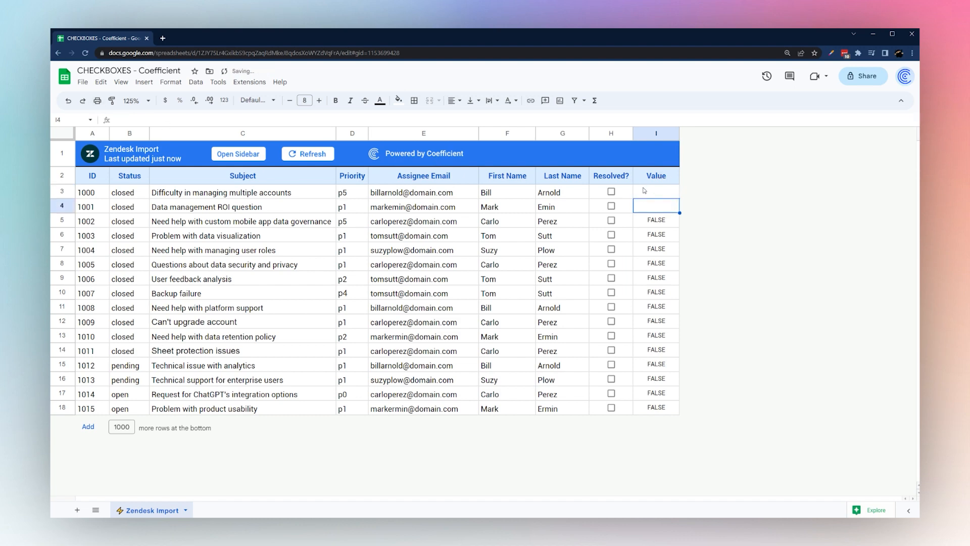
drag(644, 190, 664, 415)
key(Delete)
Enter =IF(H3="TRUE","Yes","No") in I3
click(661, 198)
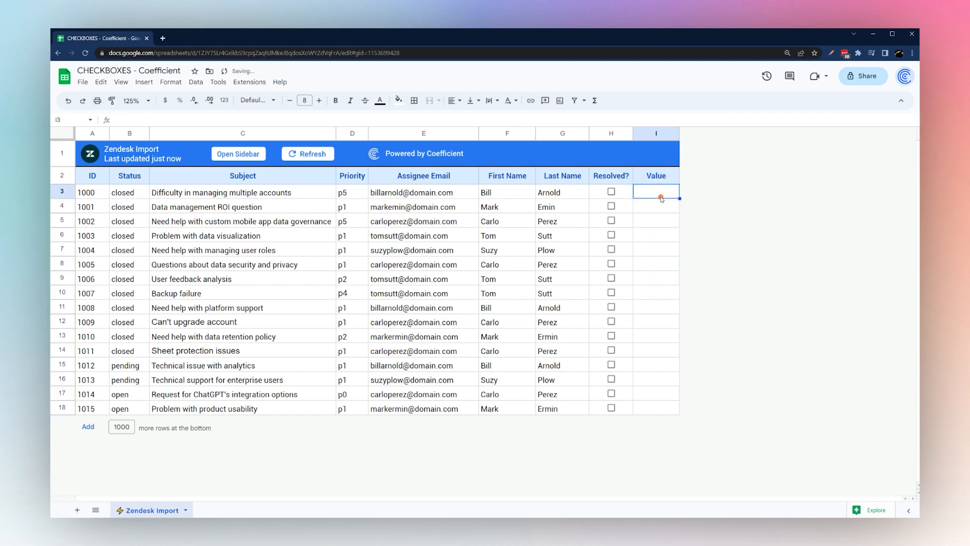
text(=IF()
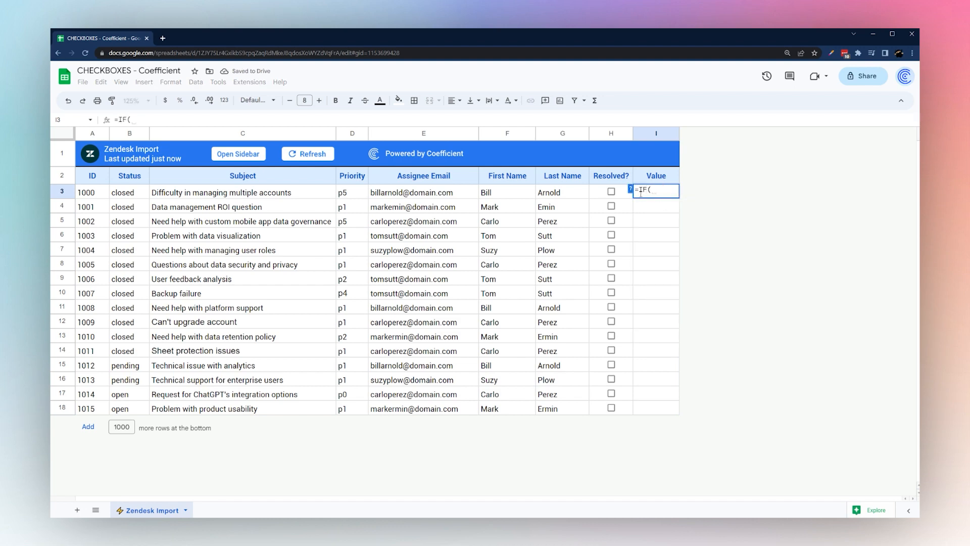
click(620, 196)
text(=)
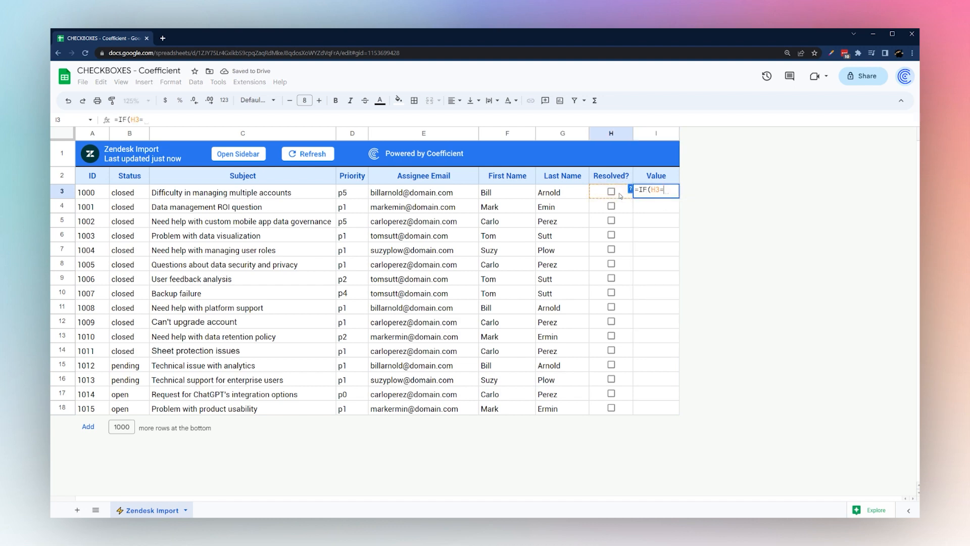
text("TRUE")
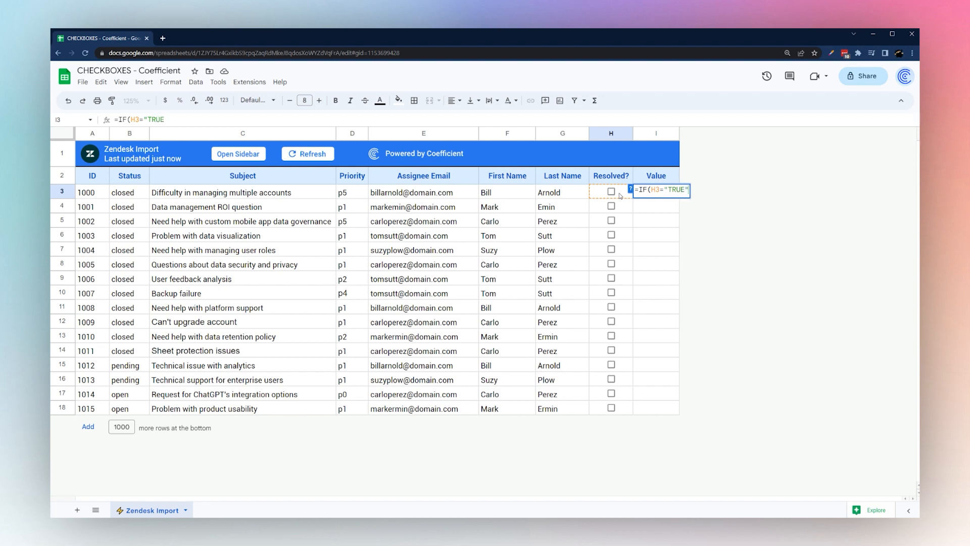
text(,"Yes","No"))
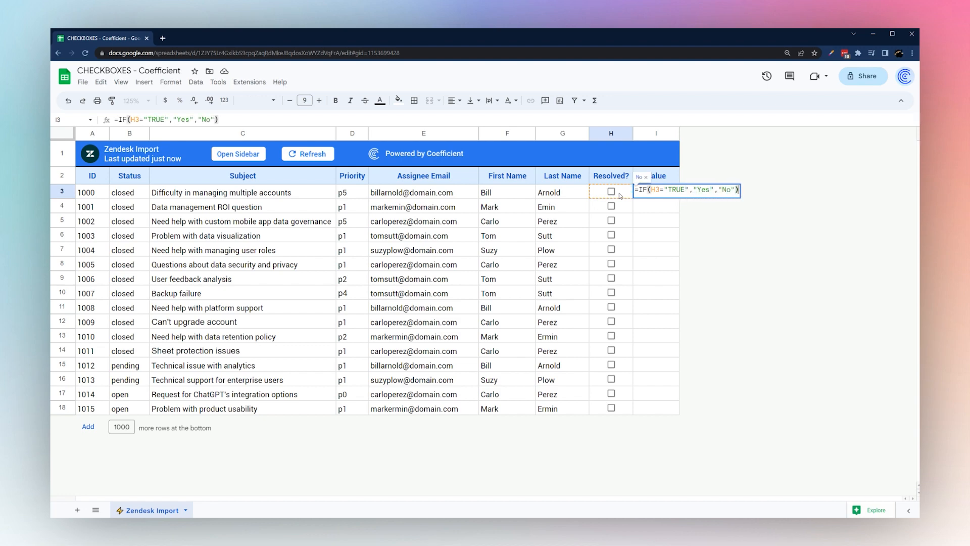
key(Return)
click(651, 193)
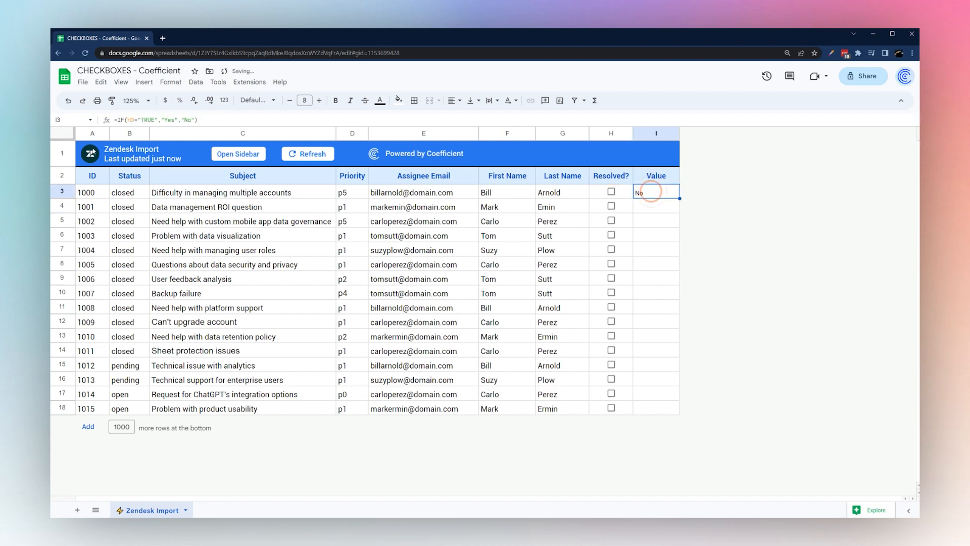
Tick H3 and remove the quotes around TRUE in the I3 IF formula
click(607, 193)
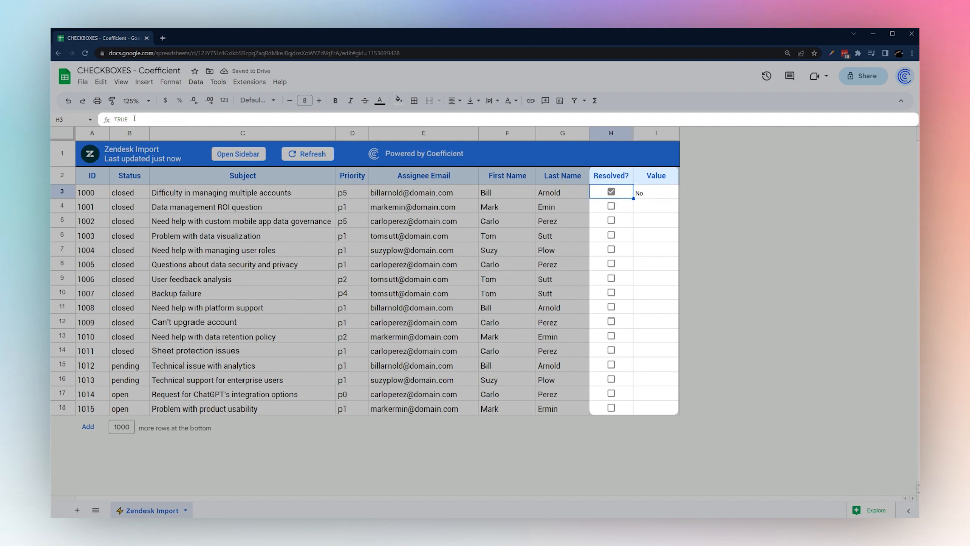
click(649, 194)
click(640, 191)
click(138, 119)
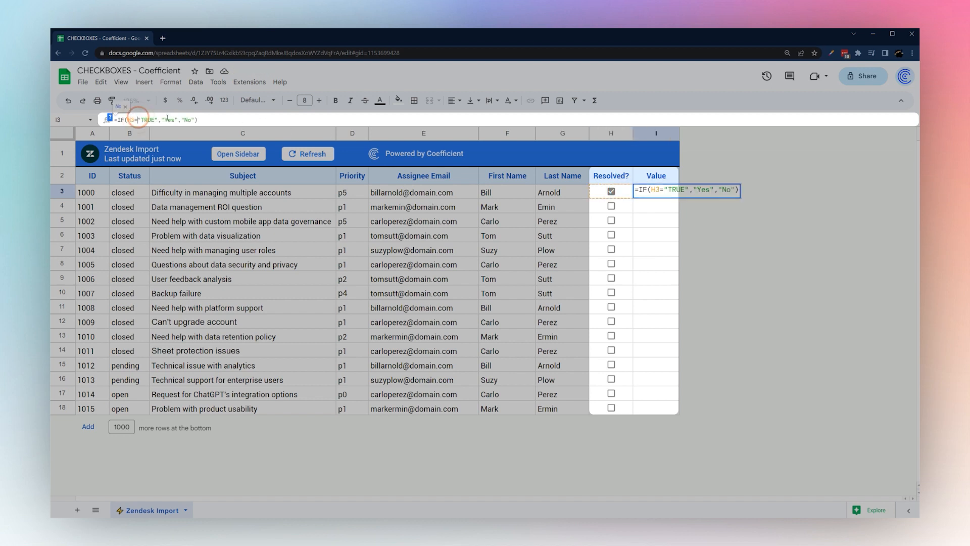
key(BackSpace)
key(Delete)
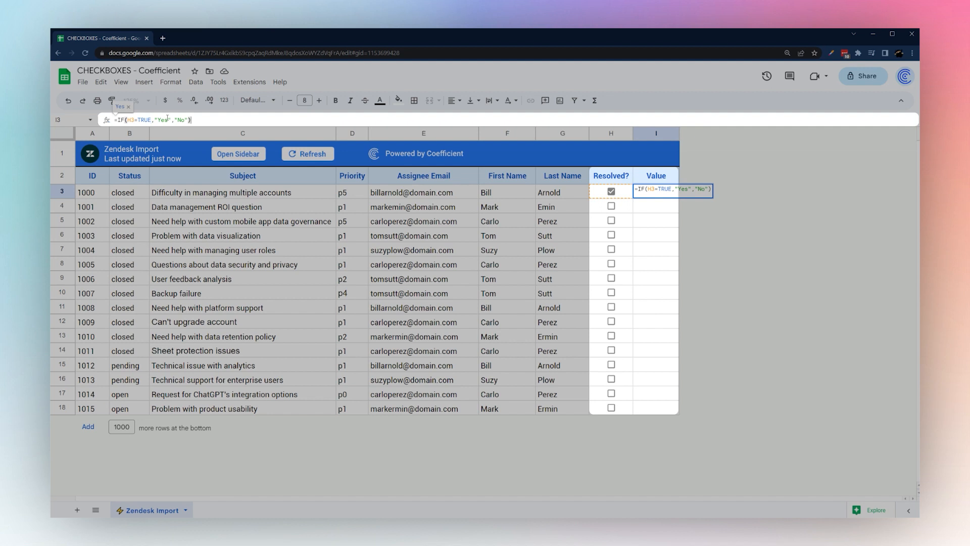
key(Return)
Change the I3 condition to H3=FALSE and toggle H3 to confirm Yes when unticked
click(641, 194)
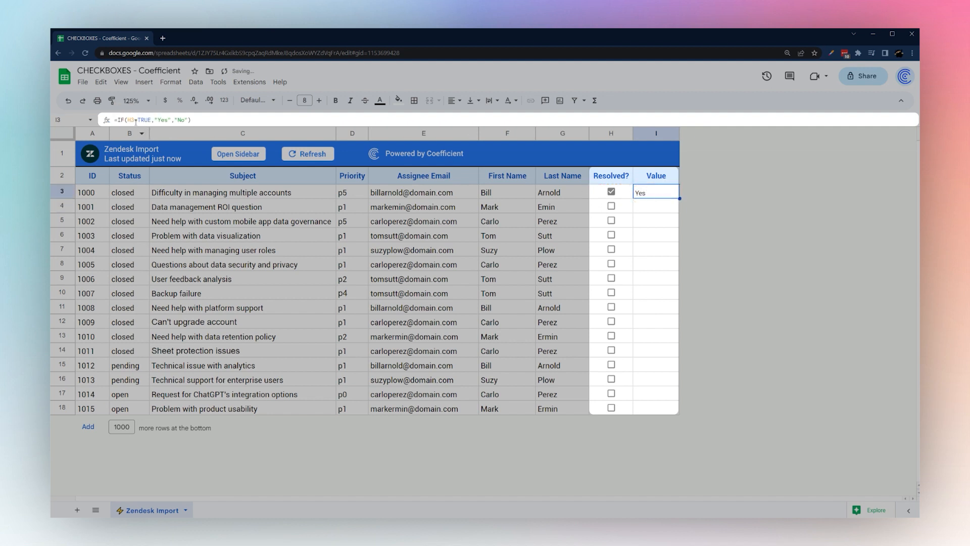
drag(138, 120, 151, 120)
key(Escape)
click(610, 192)
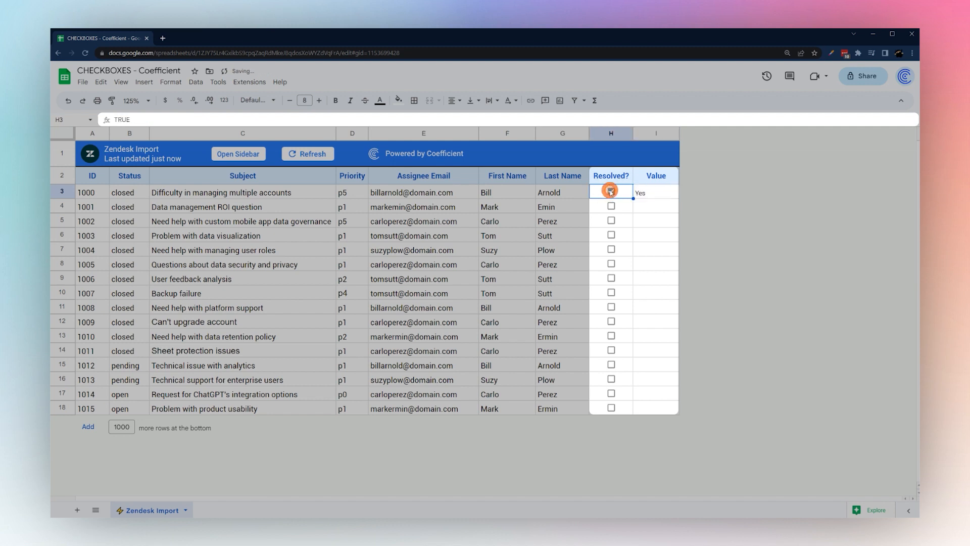
click(645, 194)
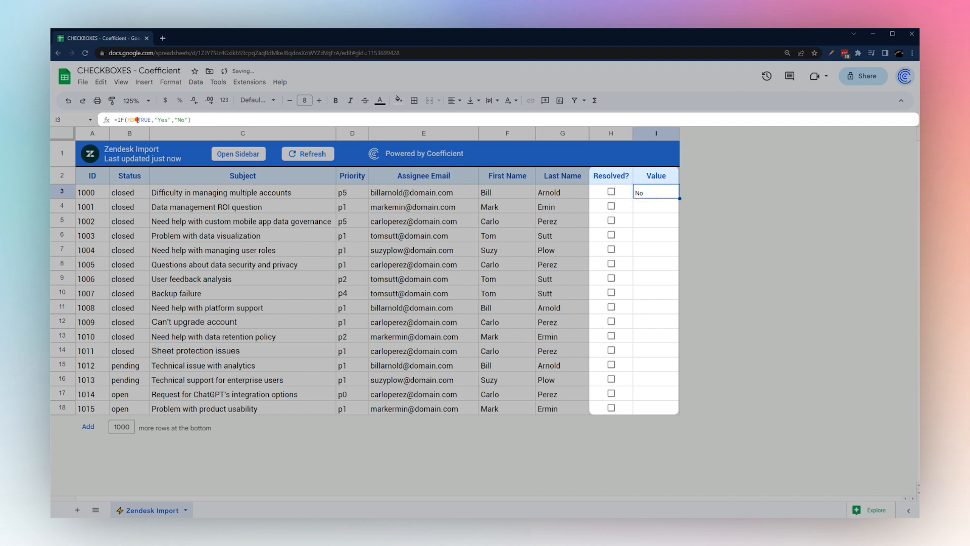
drag(137, 120, 151, 120)
text(FALSE)
key(Return)
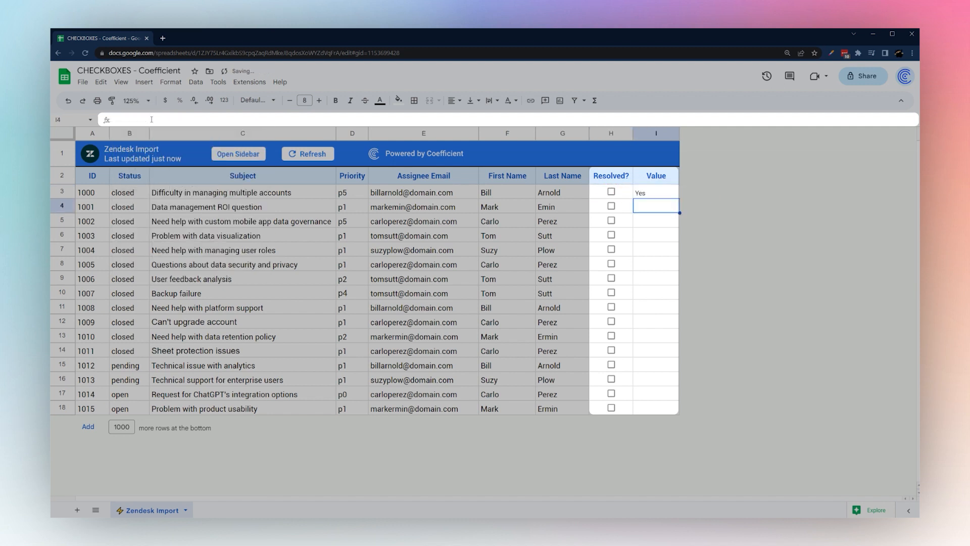
click(611, 193)
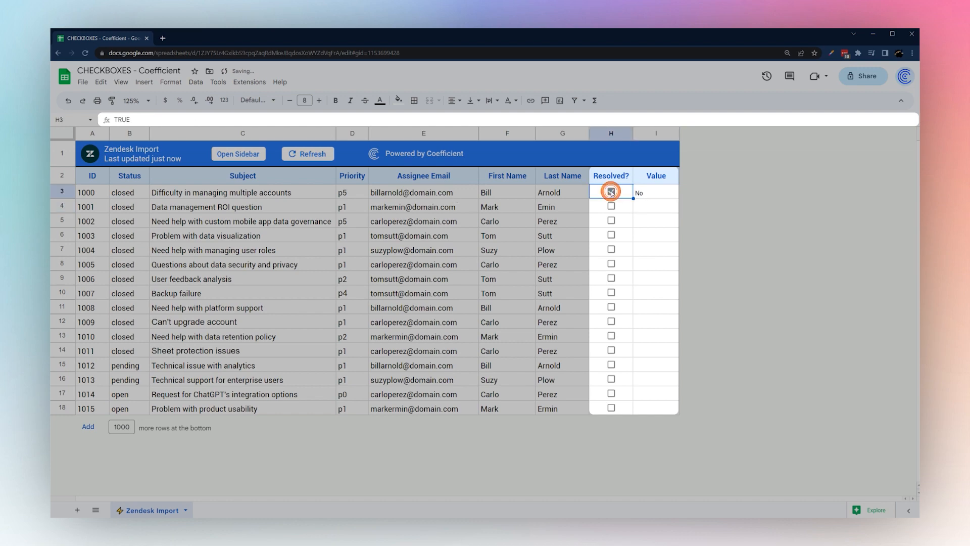
click(611, 192)
click(650, 195)
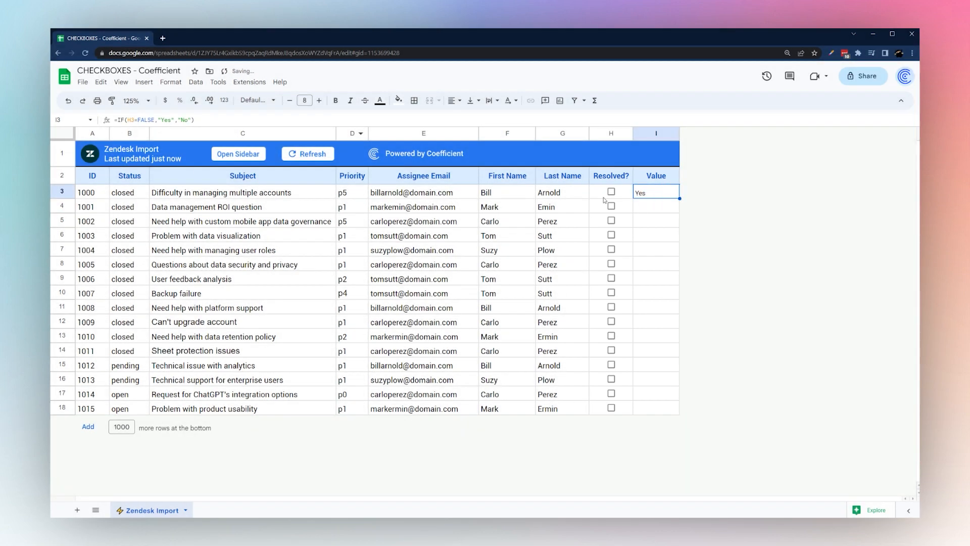
Inspect the IF formula in I3 and fill it down the Value column
click(624, 195)
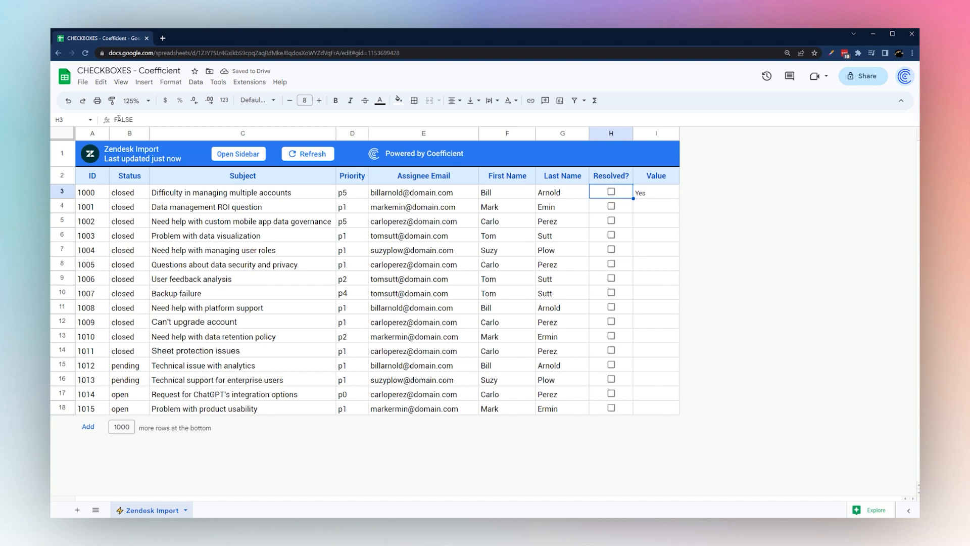
click(664, 197)
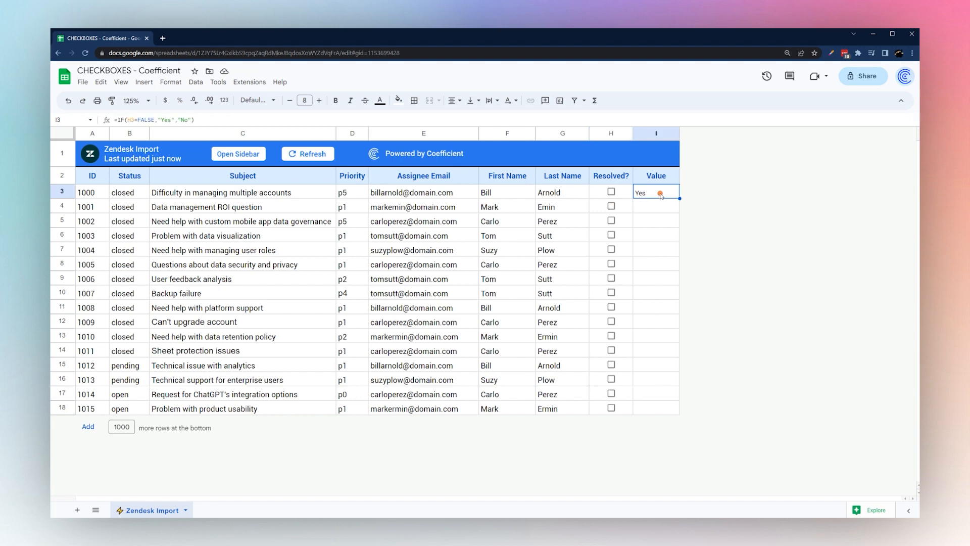
double_click(137, 119)
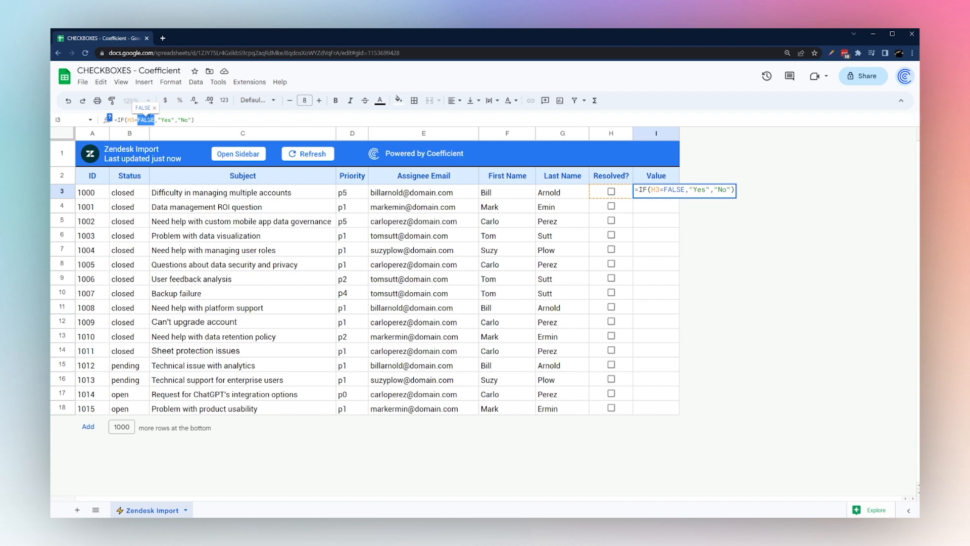
key(Escape)
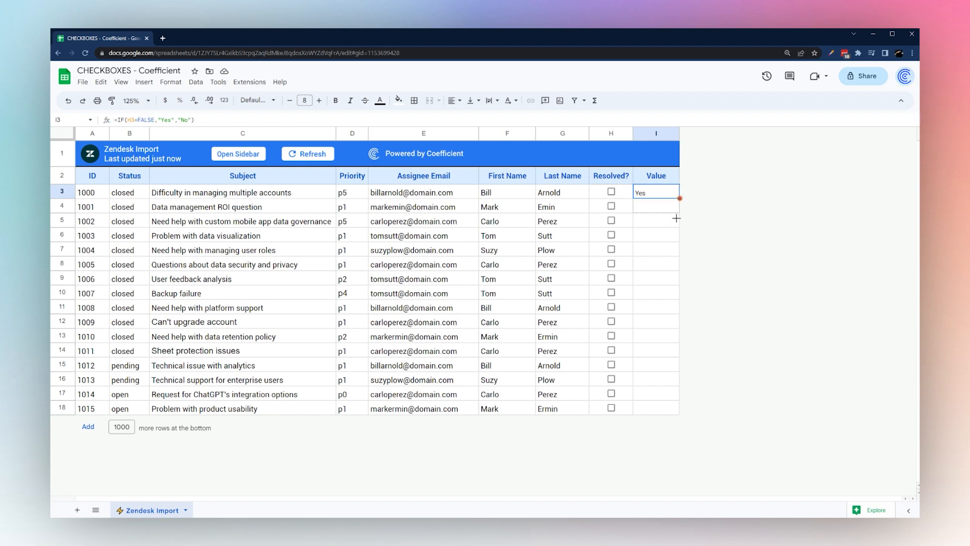
double_click(680, 198)
Delete the filled-down results in I4:I14 and the formula in I3
click(612, 207)
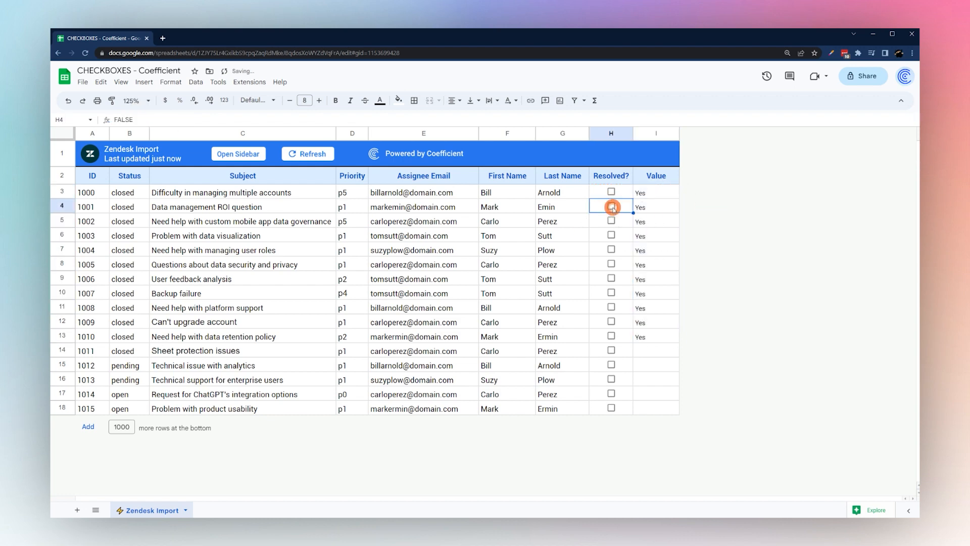
drag(650, 209, 669, 360)
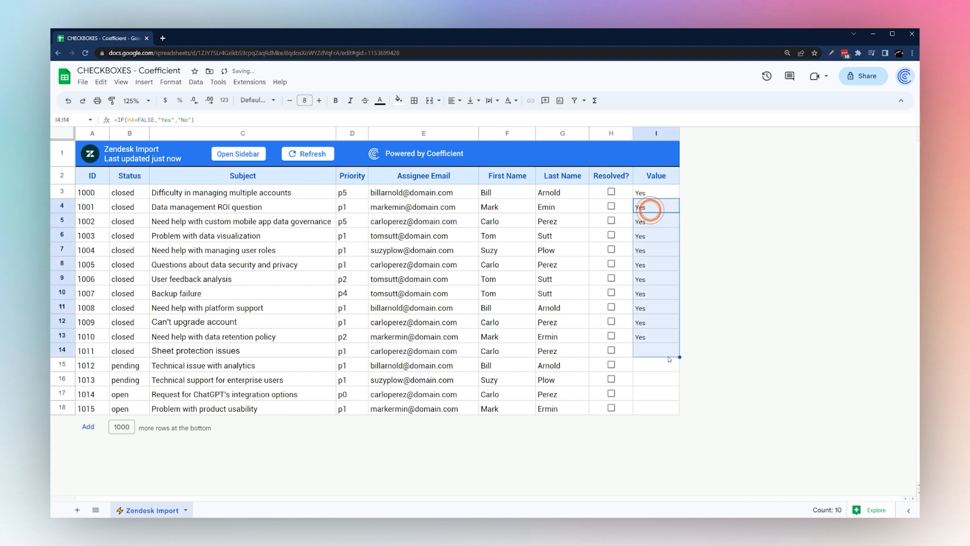
key(Delete)
click(654, 191)
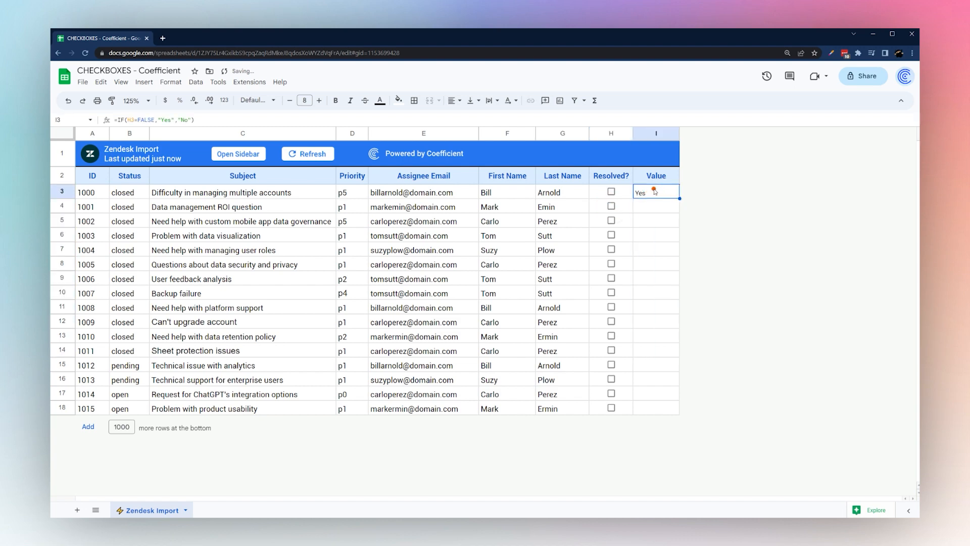
key(Delete)
click(625, 193)
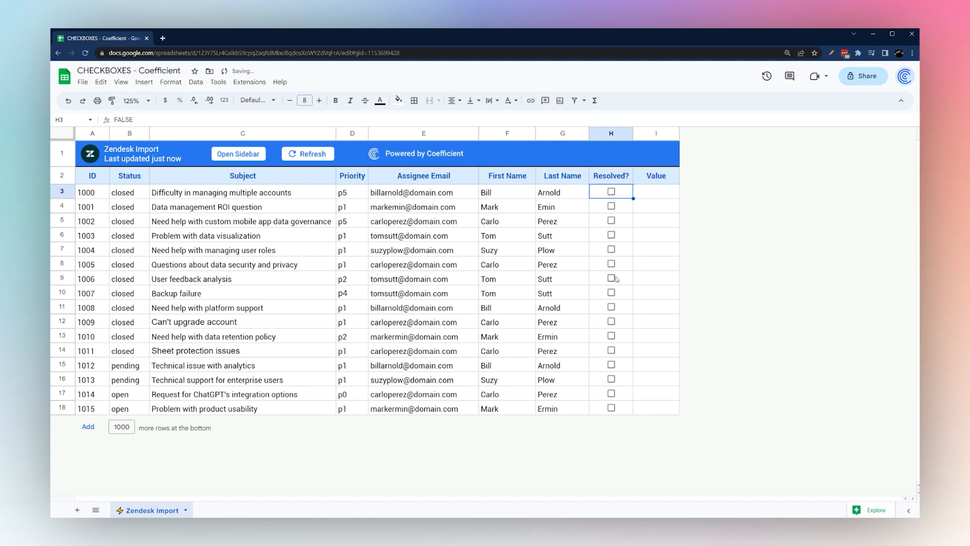
Set the H3:H18 Checkbox rule to reject invalid input
shift+click(620, 408)
right_click(620, 408)
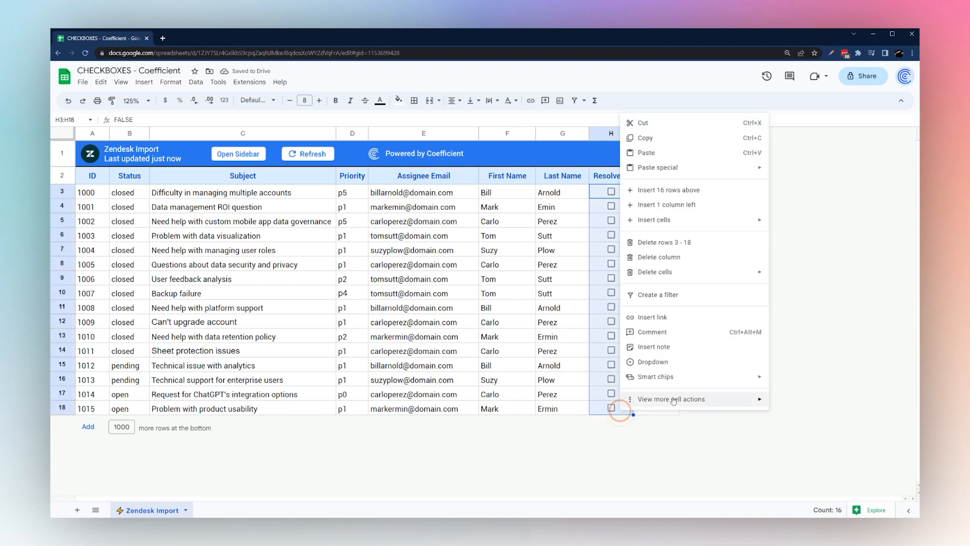
mouse_move(707, 399)
click(829, 426)
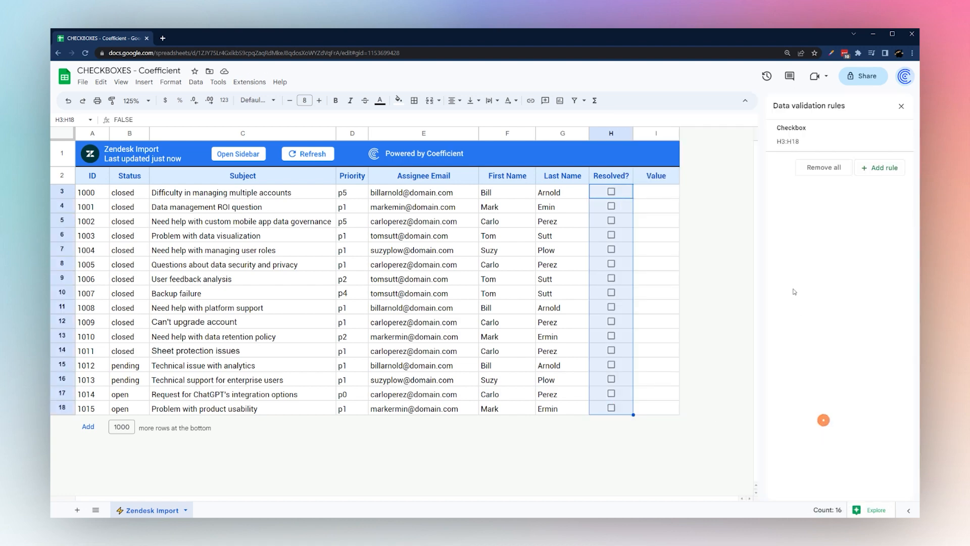
click(803, 139)
click(812, 235)
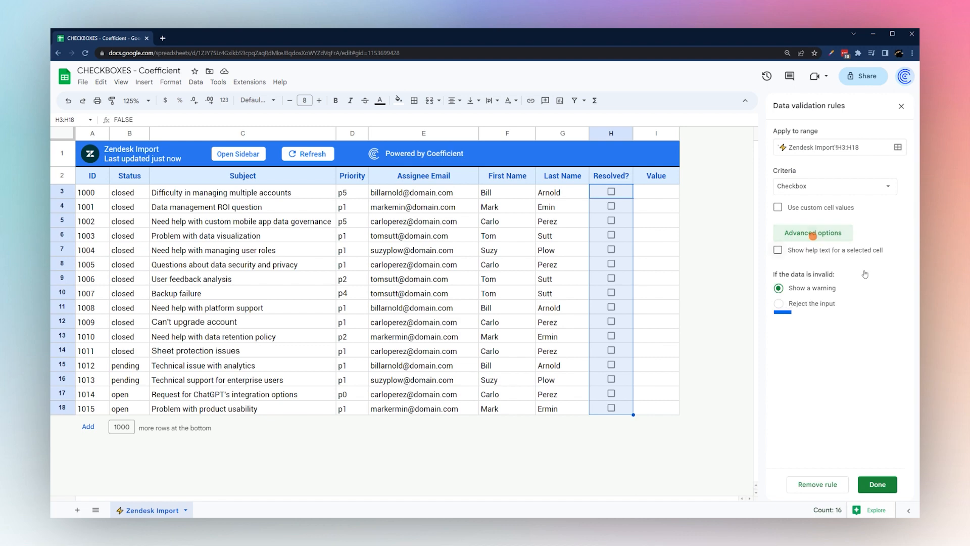
click(779, 305)
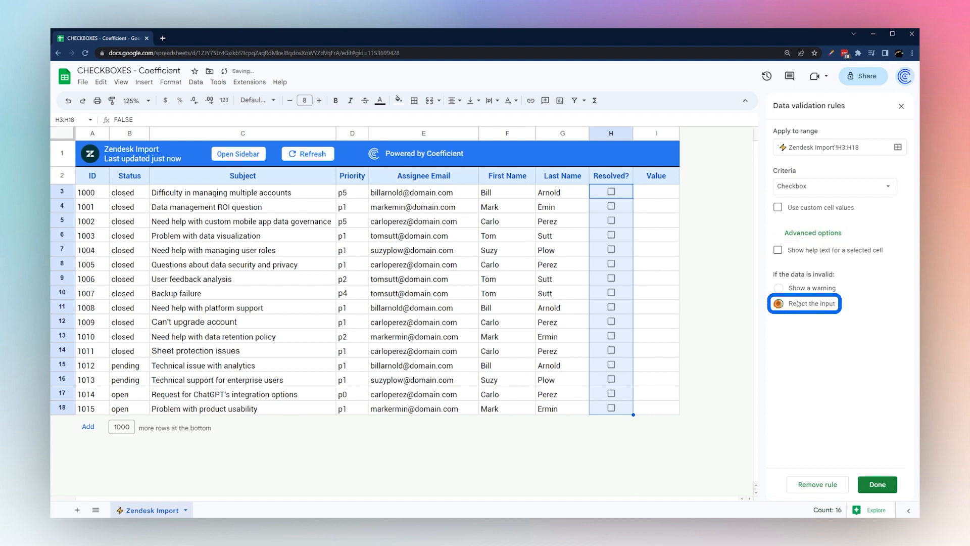
click(878, 486)
Test the rule by entering 5 in H5 and dismiss the rejection error
click(627, 221)
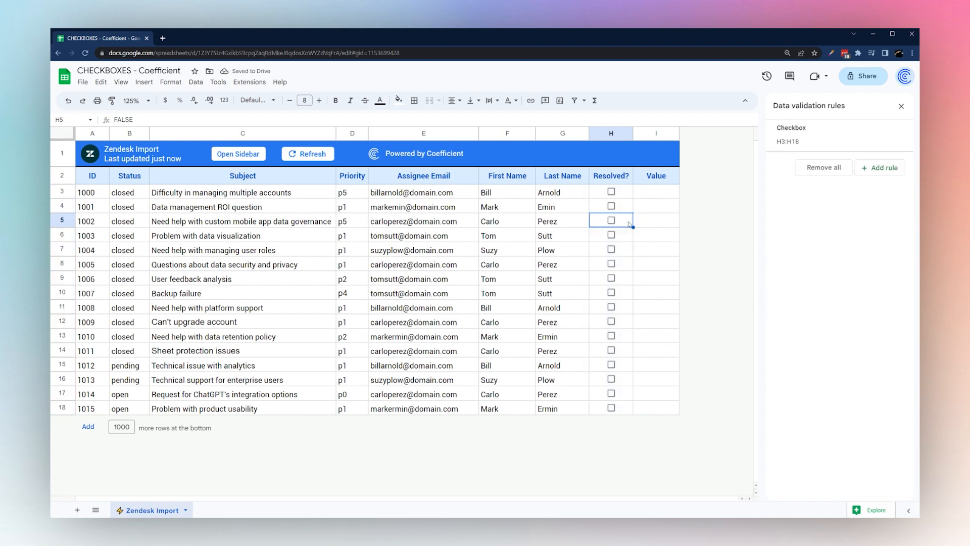
text(5)
key(Return)
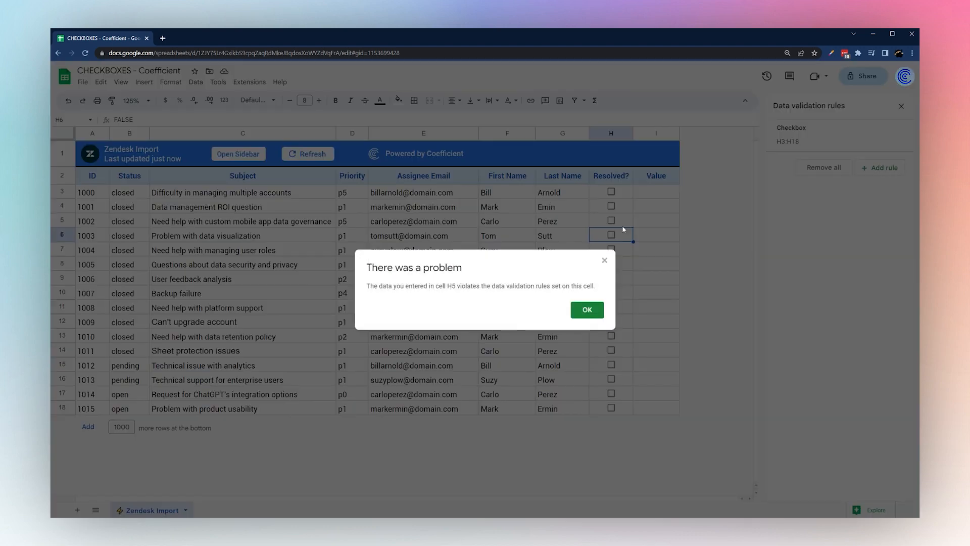
click(587, 310)
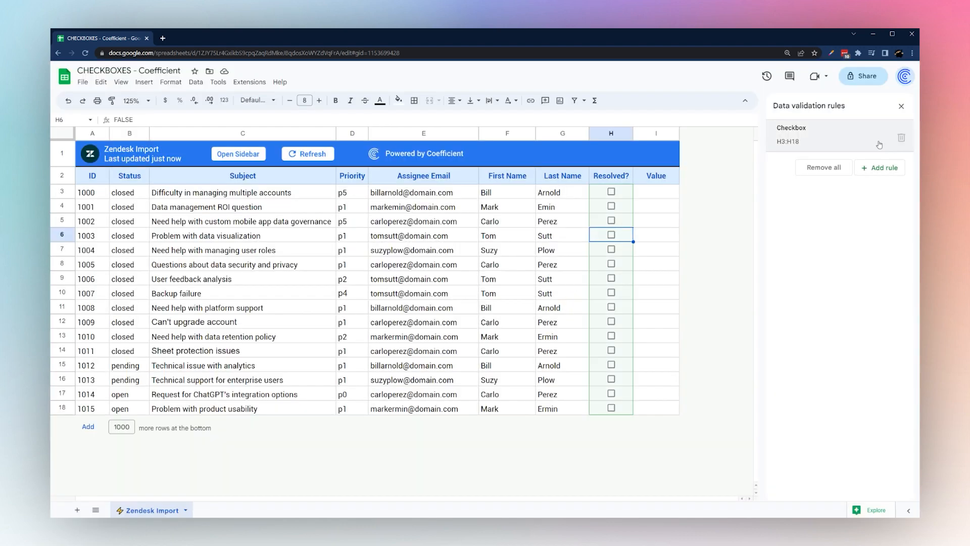
Switch the Checkbox rule to show a warning and enter Yes in H6
click(860, 141)
click(798, 232)
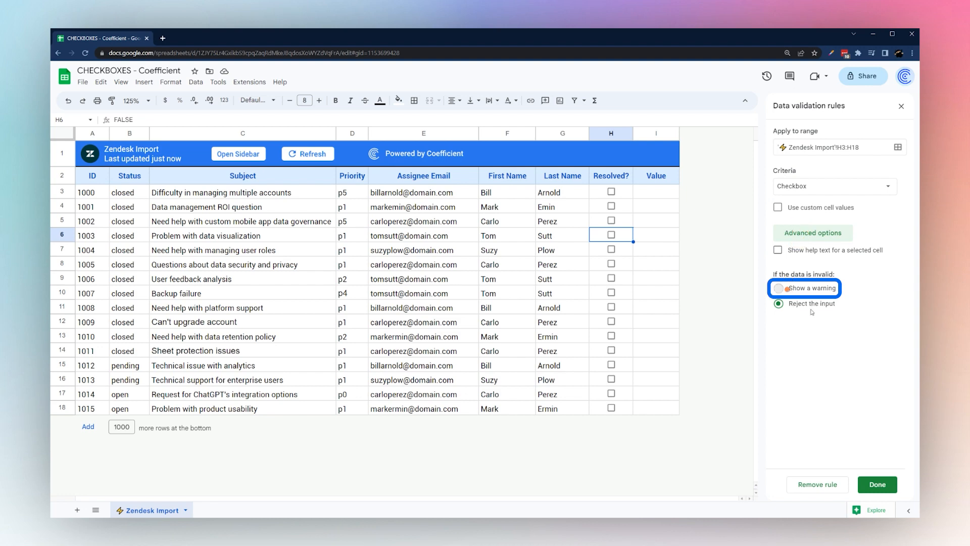
click(878, 484)
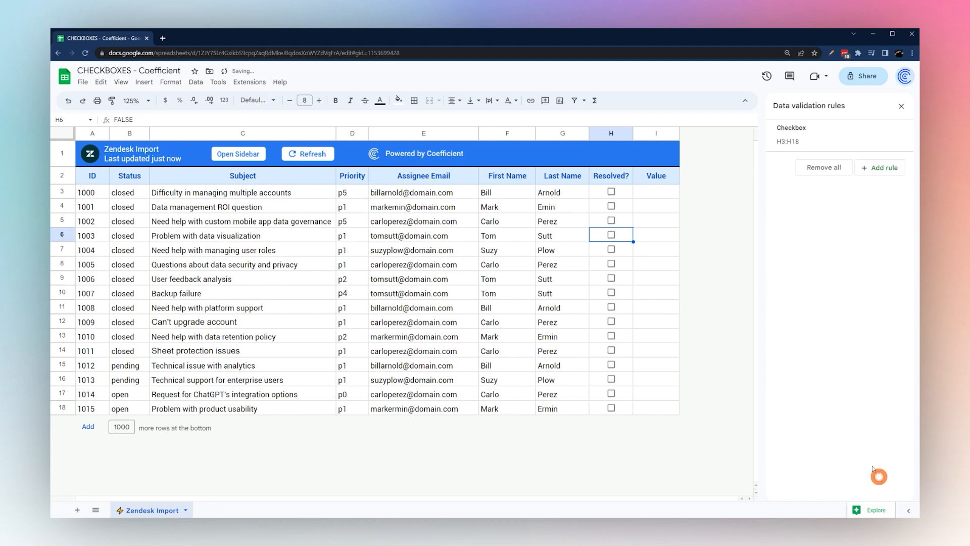
text(Yes)
key(Return)
Check the invalid-data warning on H6, delete the checkbox rule, and clear H3:H18
click(605, 240)
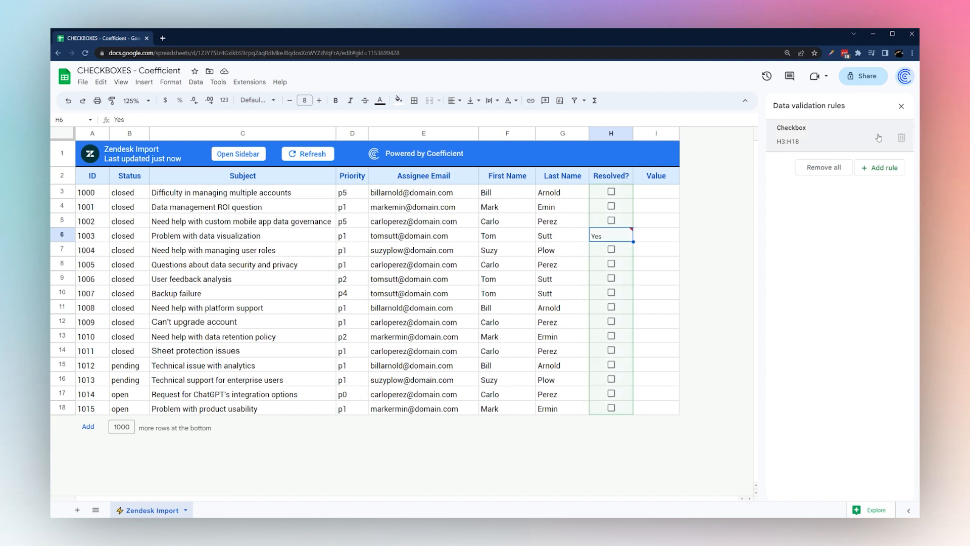
click(903, 141)
drag(611, 191, 619, 409)
key(Delete)
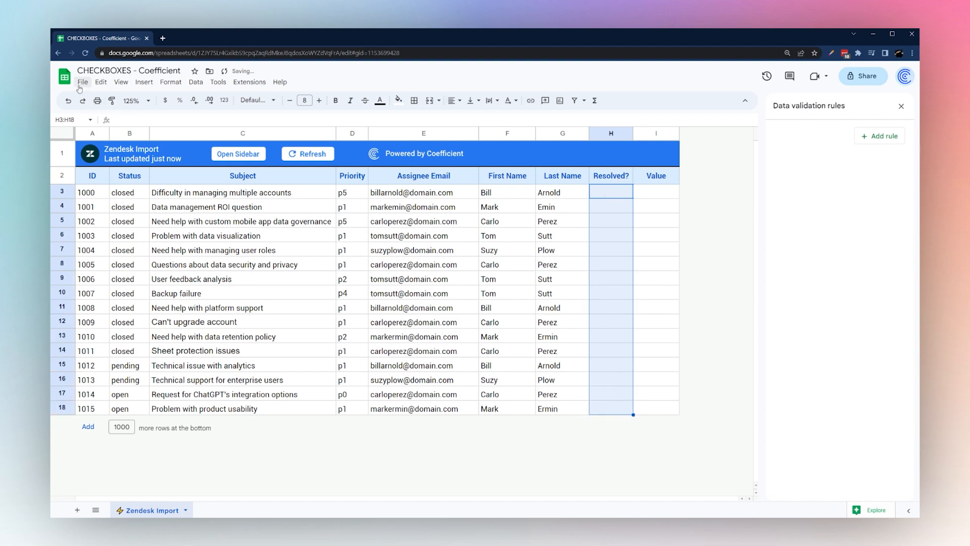
Reinsert checkboxes into H3:H18 and enter Yes in H5 to see it flagged invalid
click(144, 82)
click(171, 270)
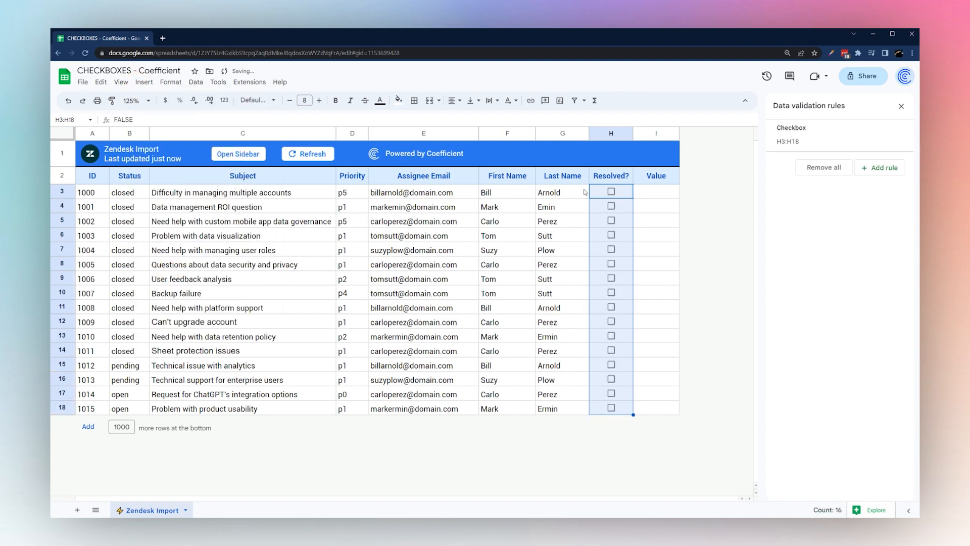
click(625, 222)
text(Yes)
key(Return)
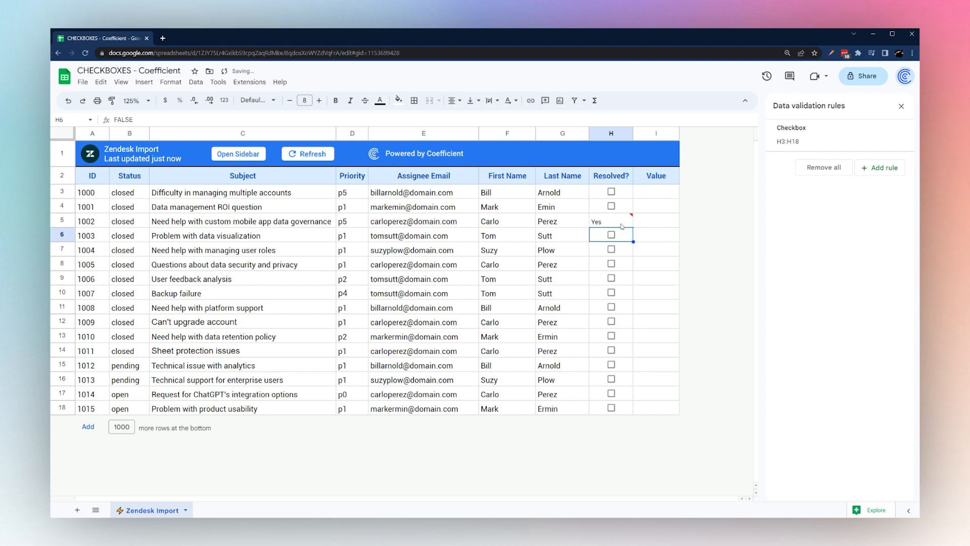
click(621, 223)
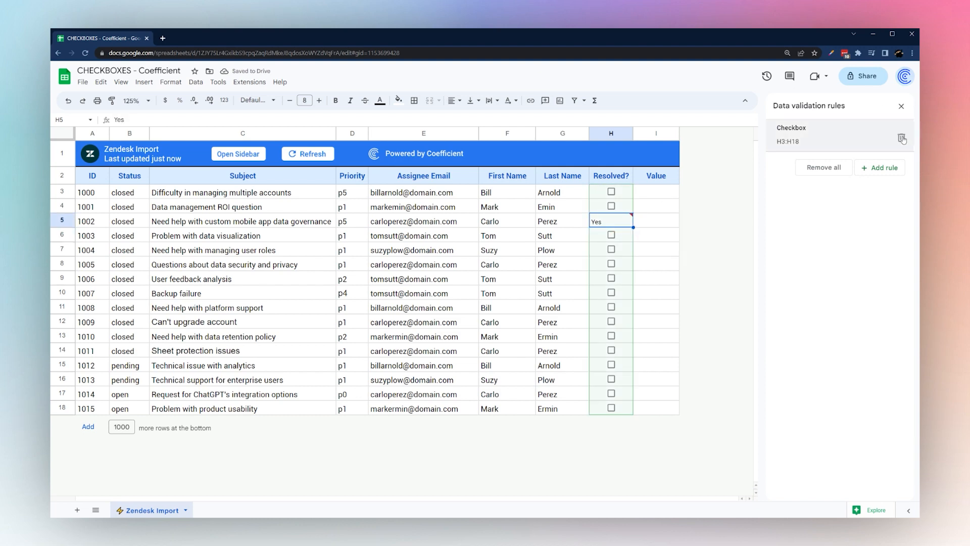
Delete the checkbox validation rule again and clear every remaining value in H3:H18
click(900, 136)
click(901, 107)
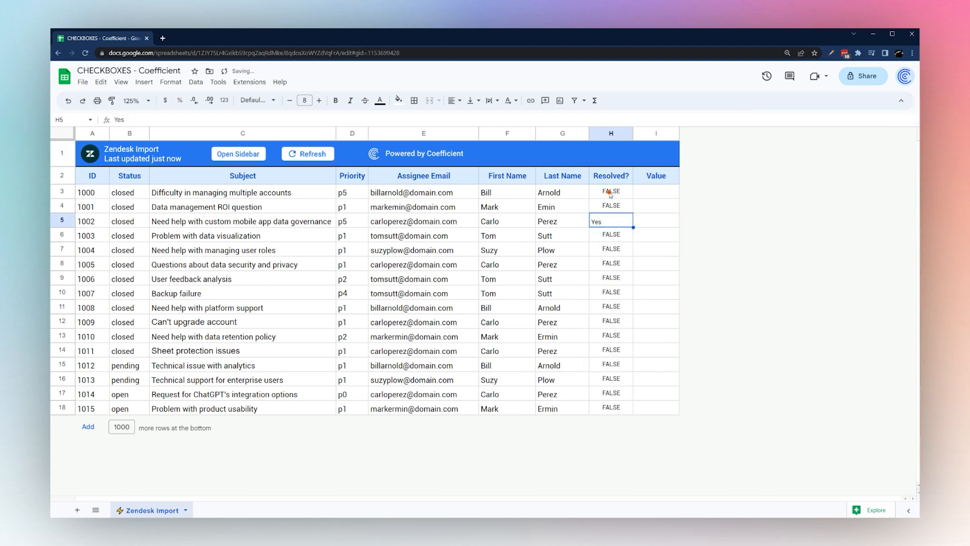
drag(612, 192, 613, 415)
key(Delete)
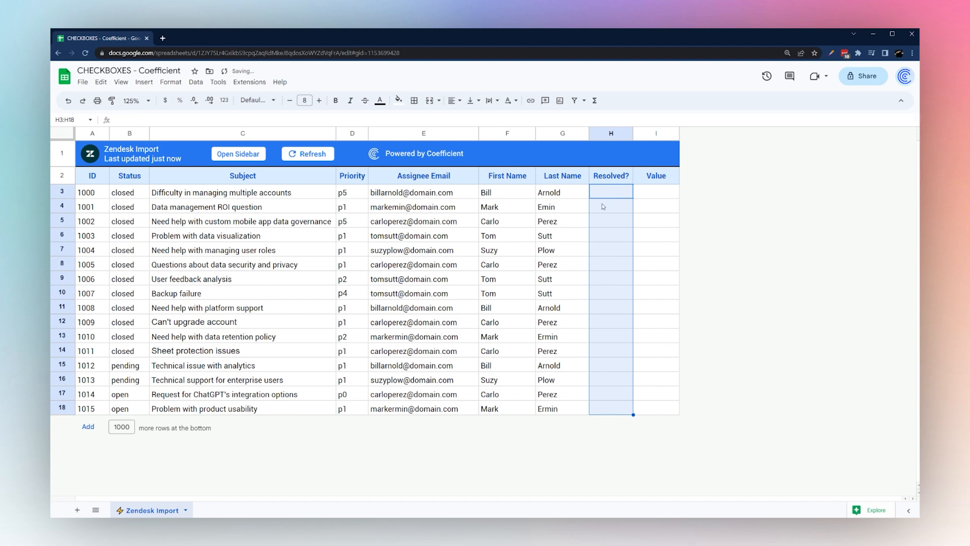